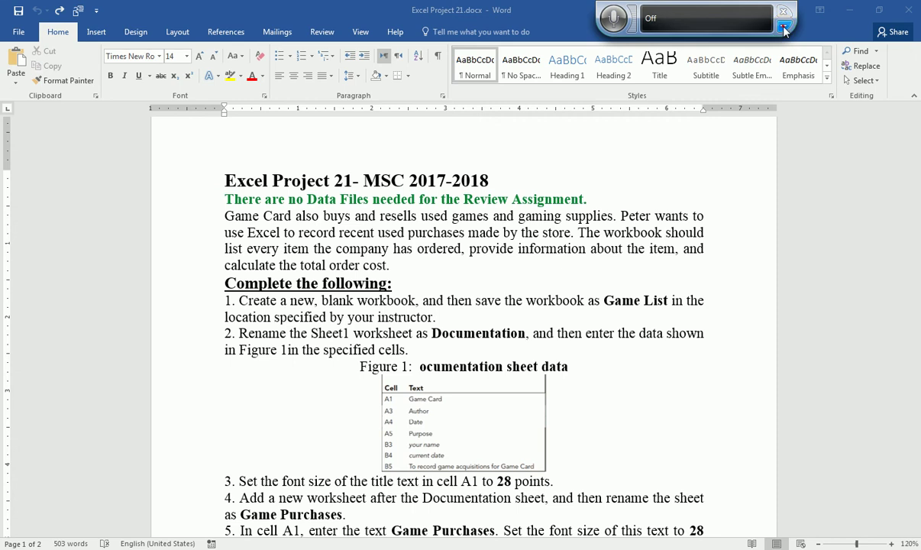
Close the speech bar, select 'Game List' in item 1, and open the Start menu
click(535, 160)
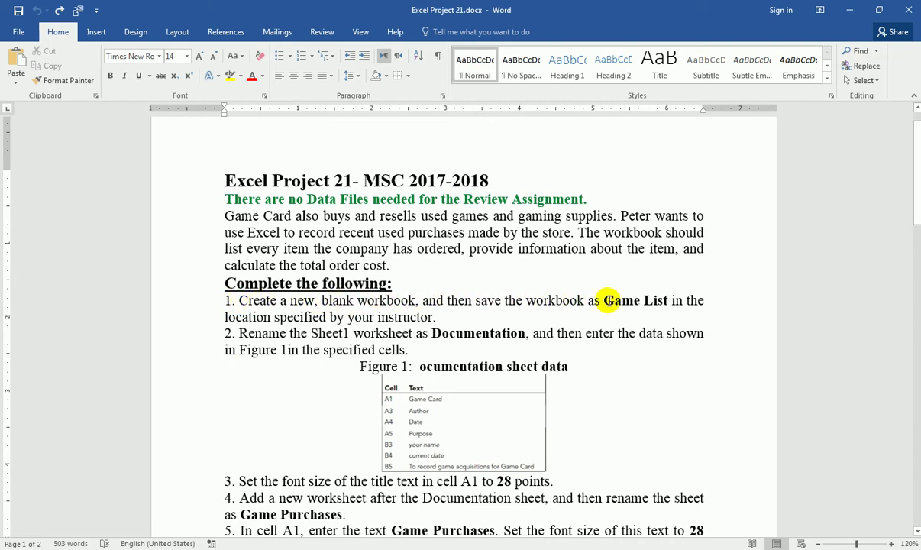
click(604, 301)
key(ctrl+shift+Right)
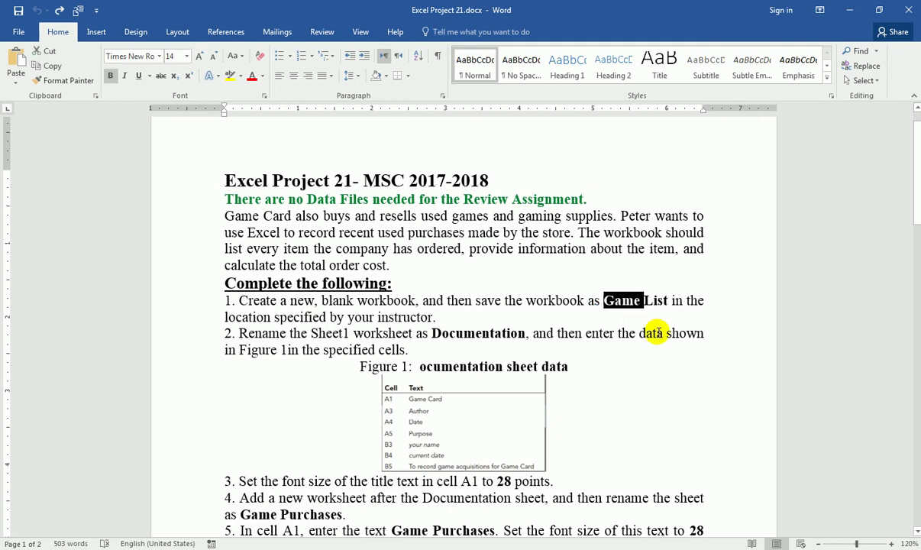
key(ctrl+shift+Right)
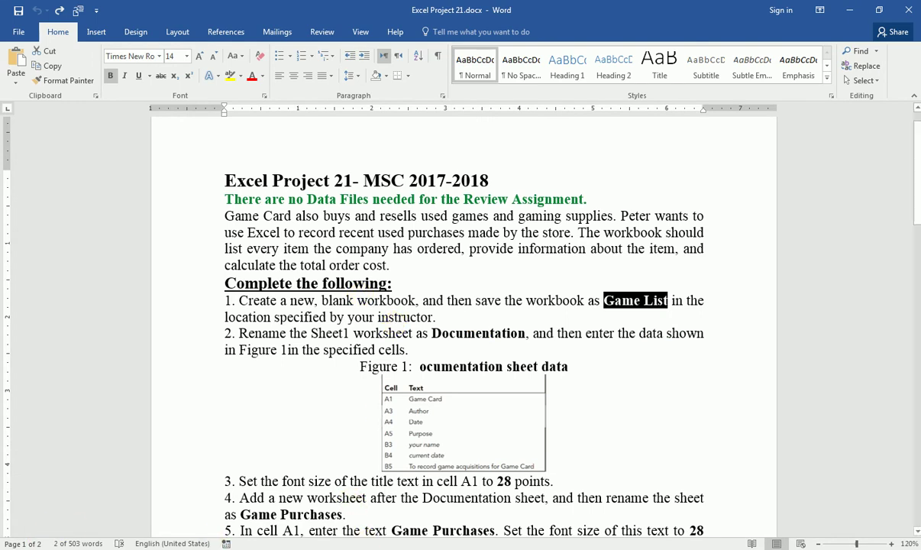
key(super)
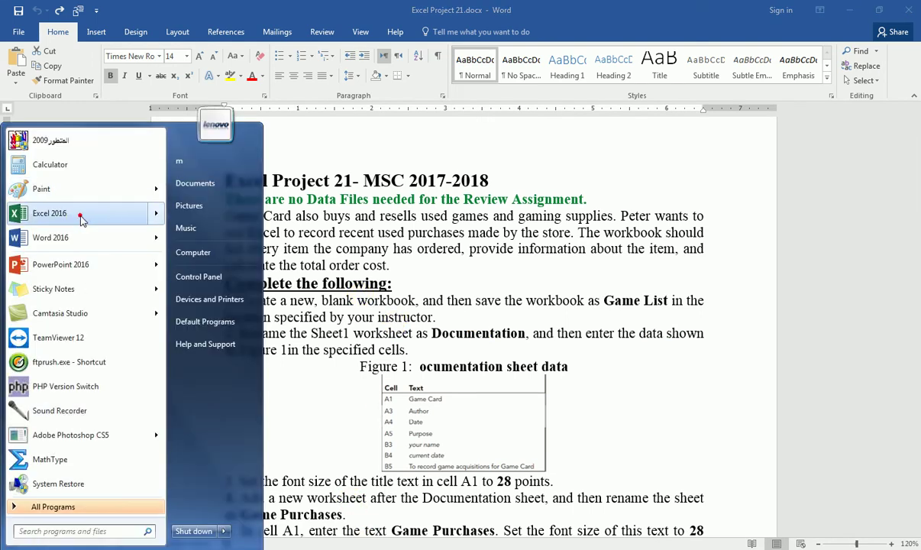
Launch Excel 2016, maximize its start screen, and create a blank workbook, Book1
click(76, 212)
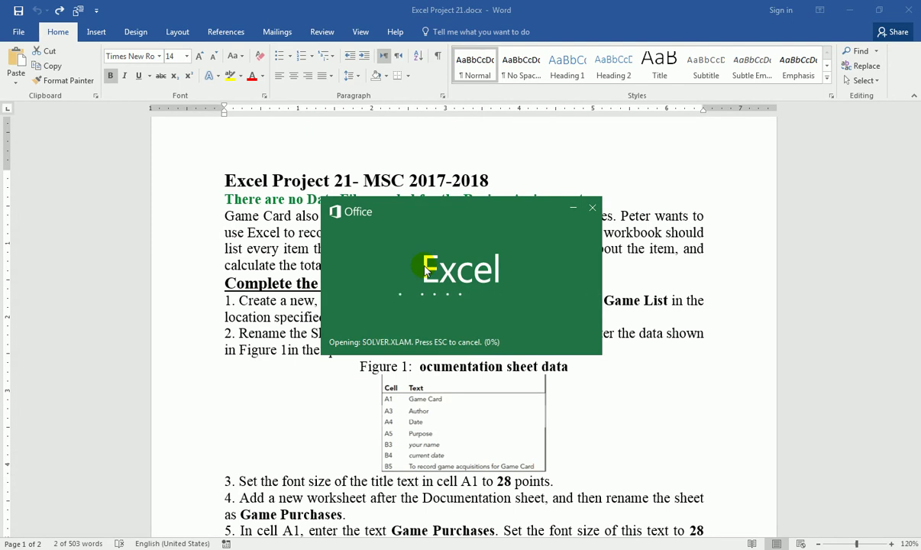
click(576, 137)
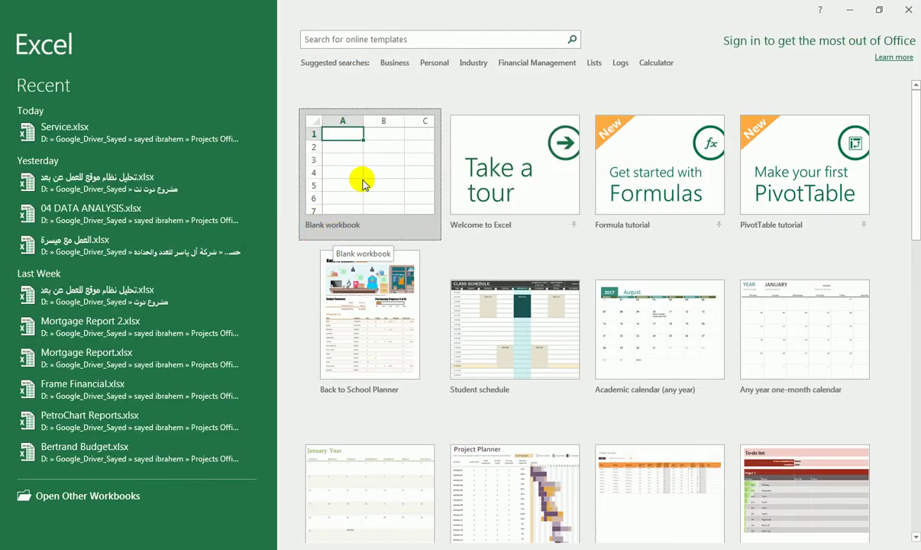
click(362, 183)
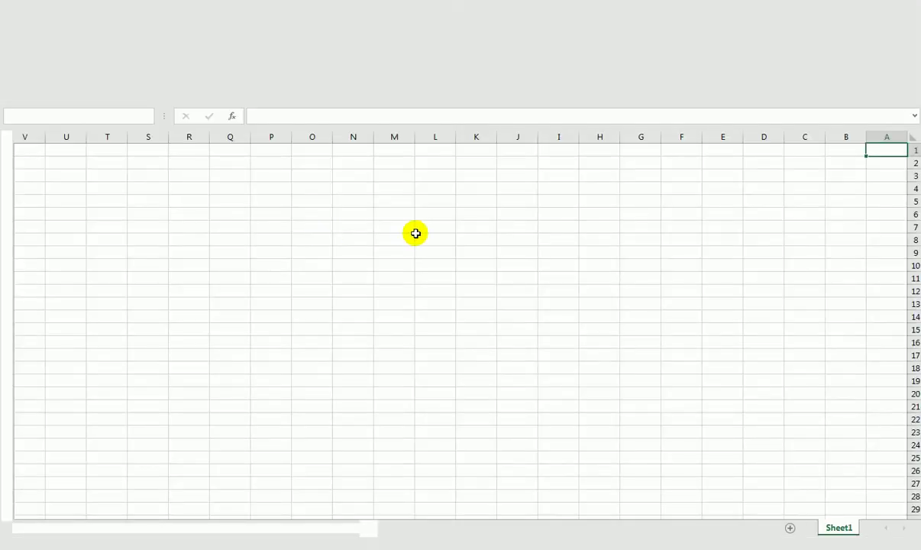
click(633, 162)
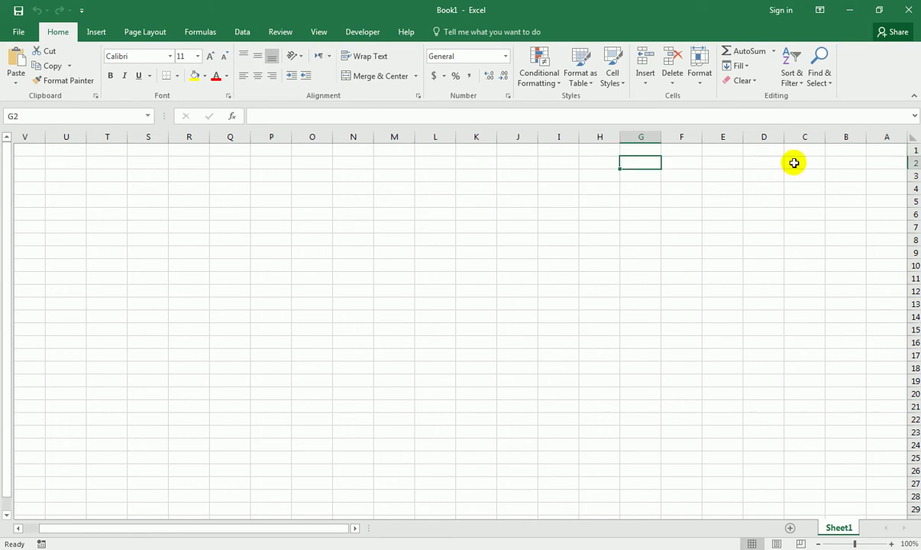
click(10, 10)
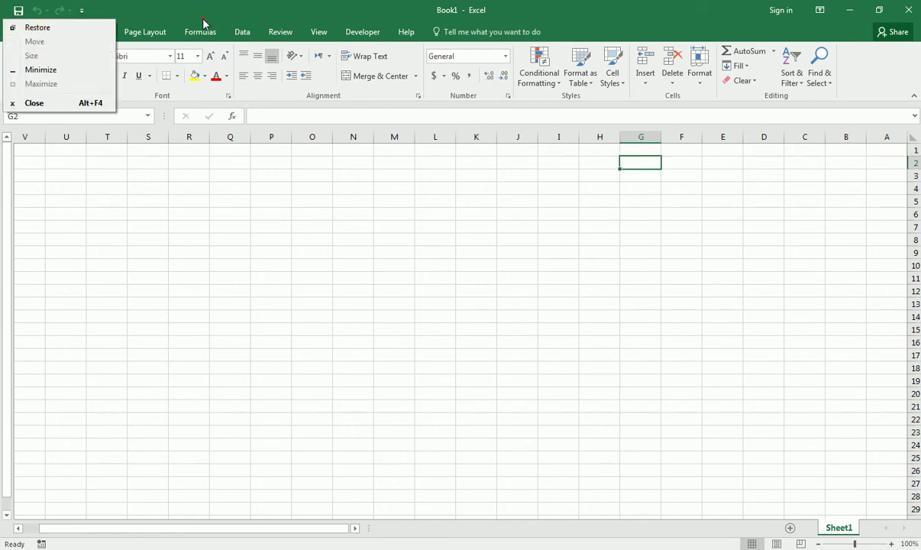
click(35, 38)
Open the Save As dialog and browse into the Google Drive folder on drive D
click(21, 34)
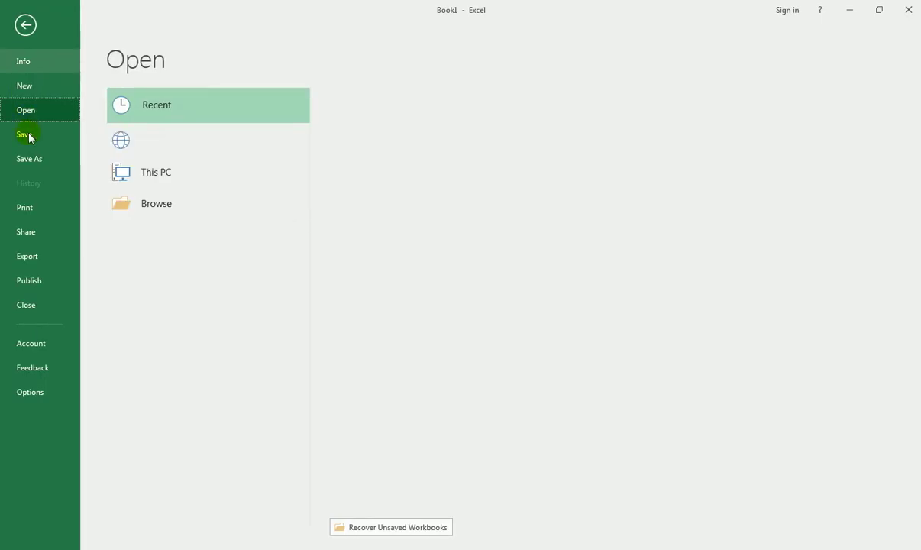
click(27, 157)
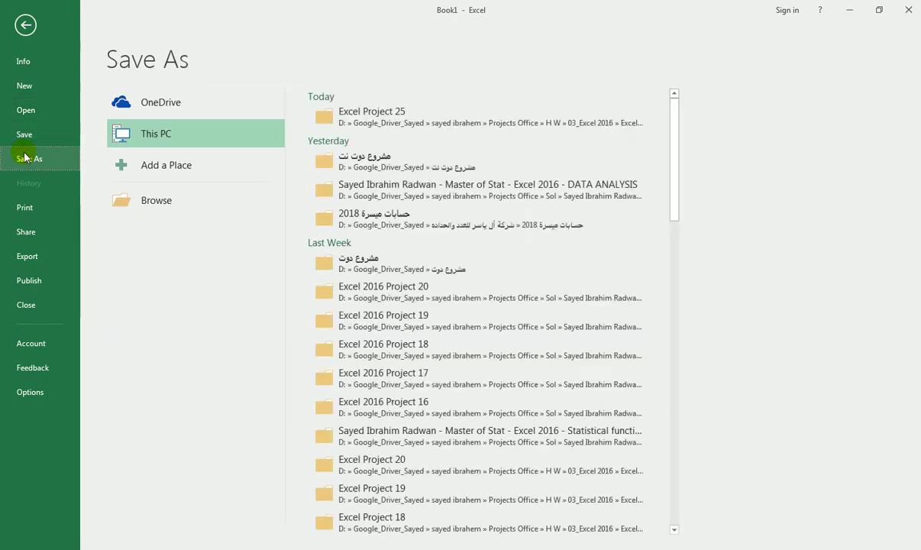
click(116, 200)
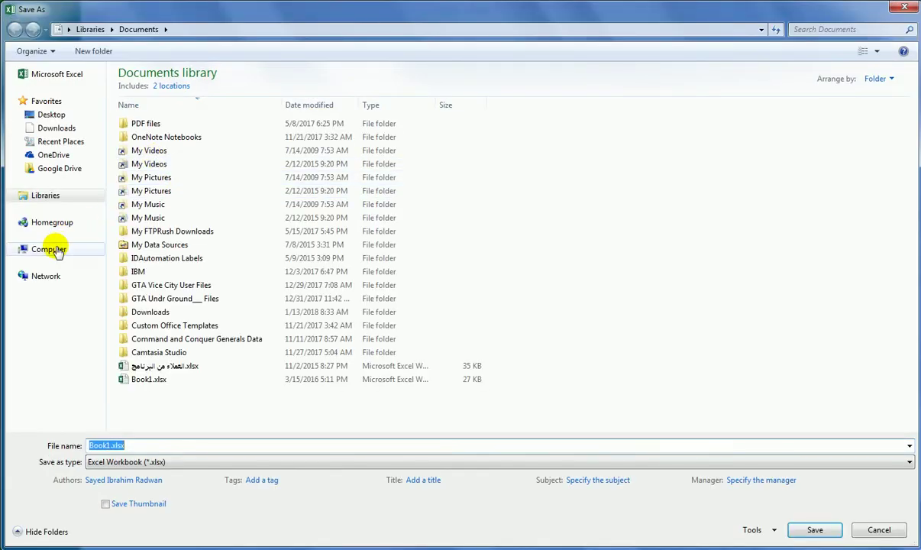
click(53, 247)
click(61, 277)
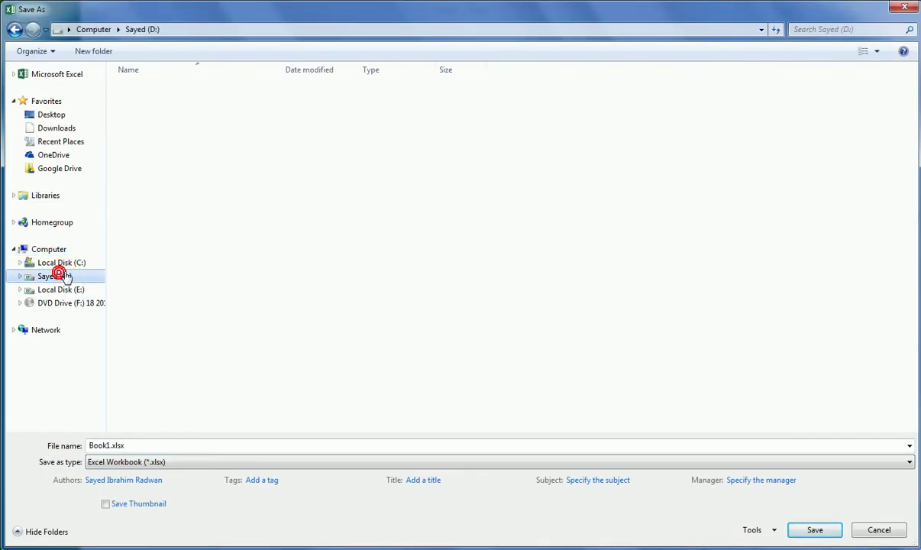
click(173, 118)
double_click(173, 120)
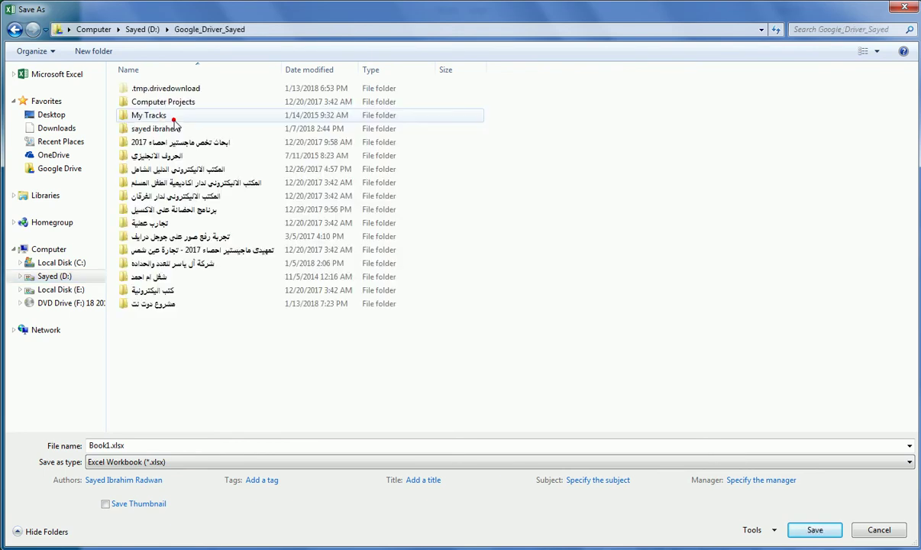
Navigate through Projects Office and Sol into the Excel 2016 folder
click(165, 130)
double_click(166, 129)
click(165, 86)
double_click(162, 87)
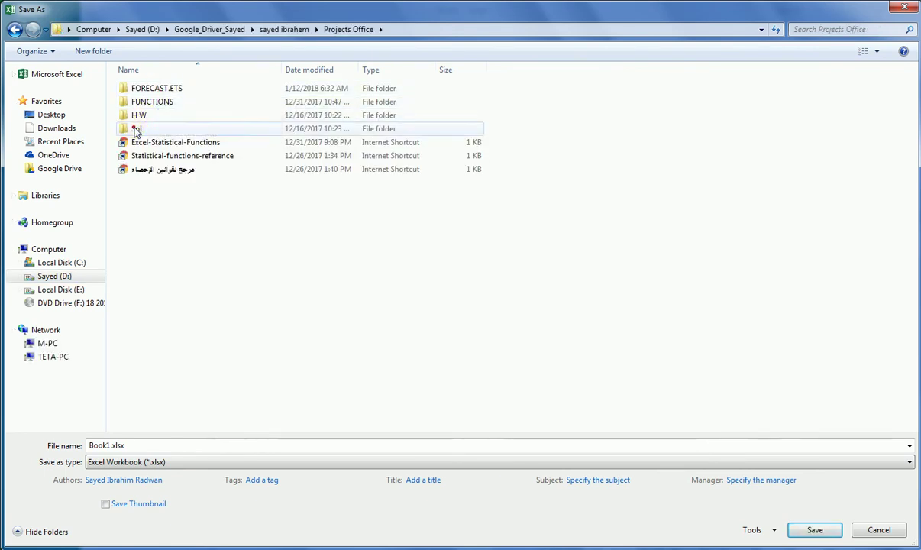
double_click(136, 128)
click(226, 89)
double_click(226, 89)
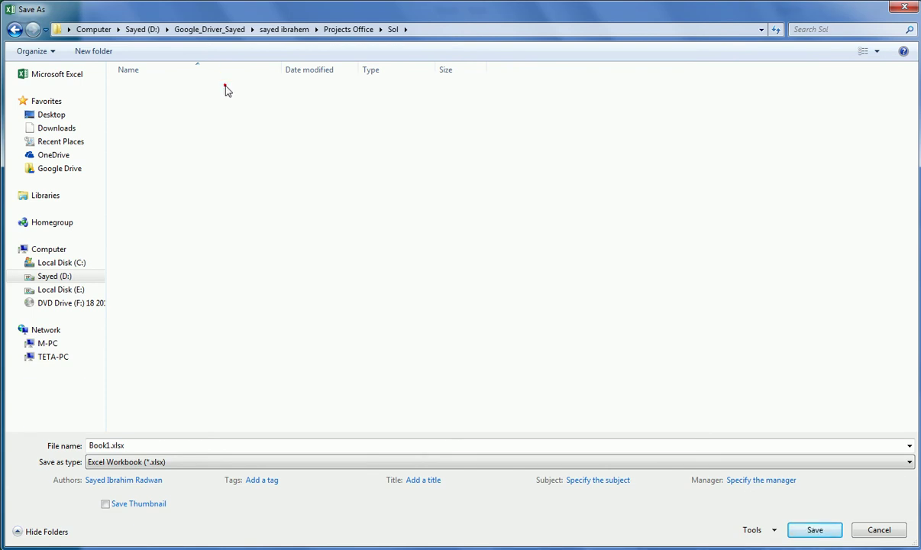
Widen the name column and copy the Project 16-20 folder name
drag(285, 69, 500, 69)
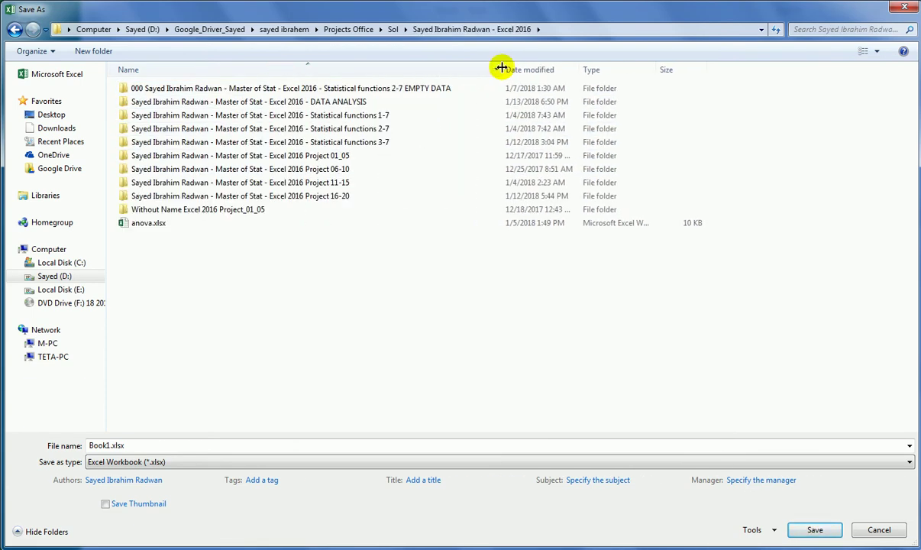
click(328, 196)
click(313, 195)
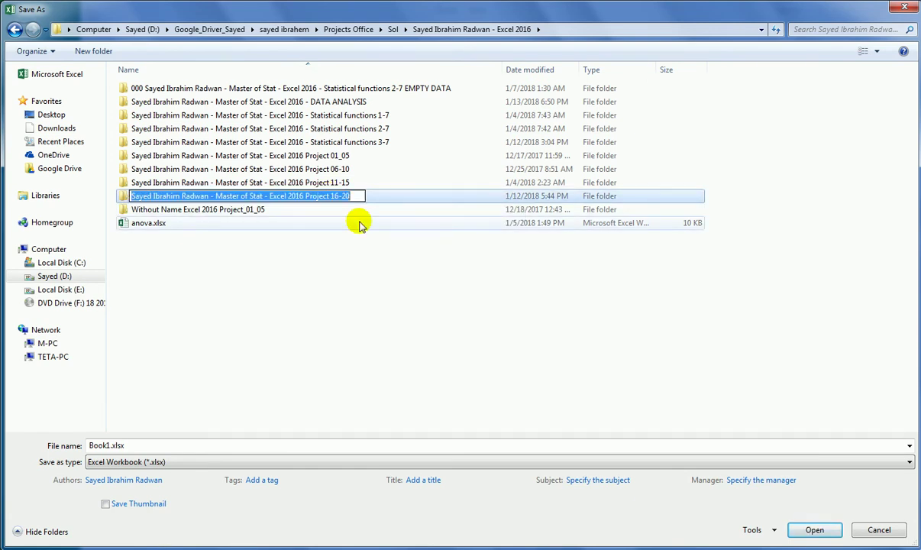
click(210, 326)
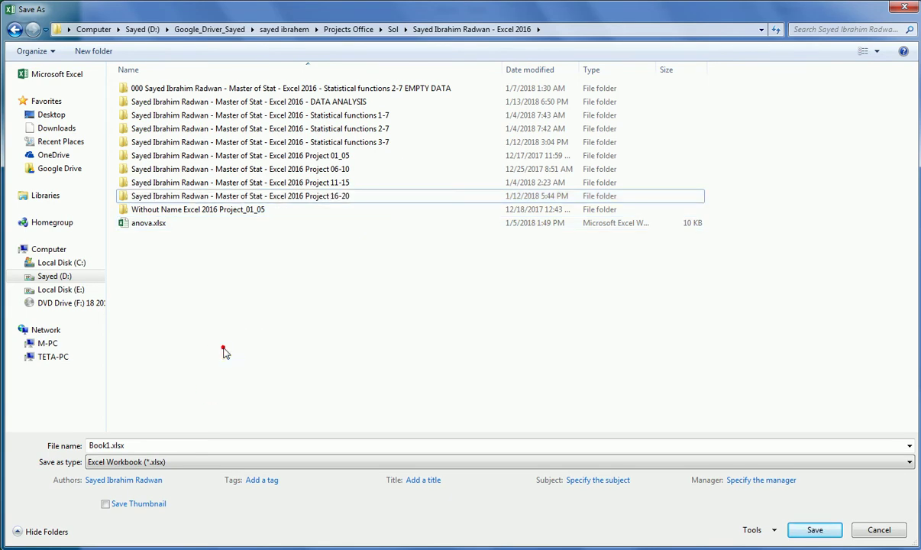
Create a new folder named from the pasted Project 16-20 name, ending in 21-25
click(92, 51)
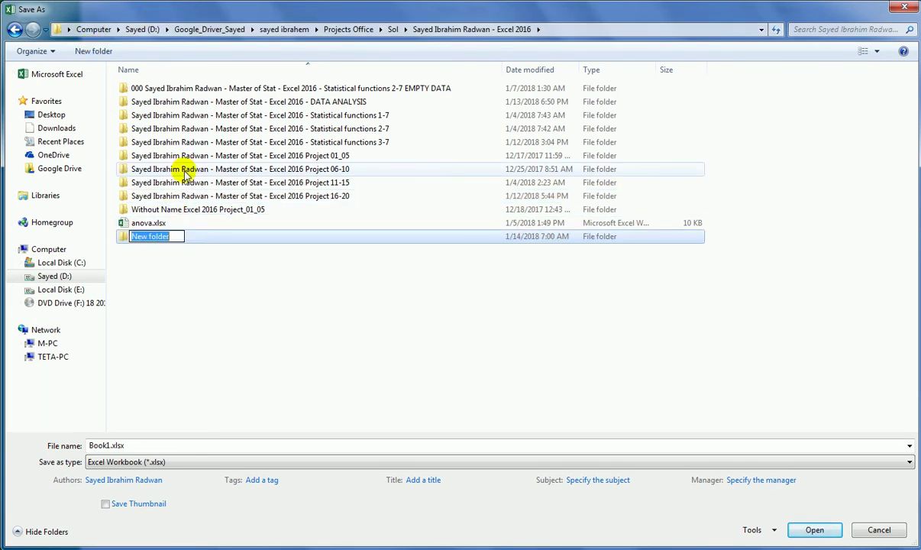
text(Sayed Ibrahim Radwan - Master of Stat - Excel 2016 Project 16-20)
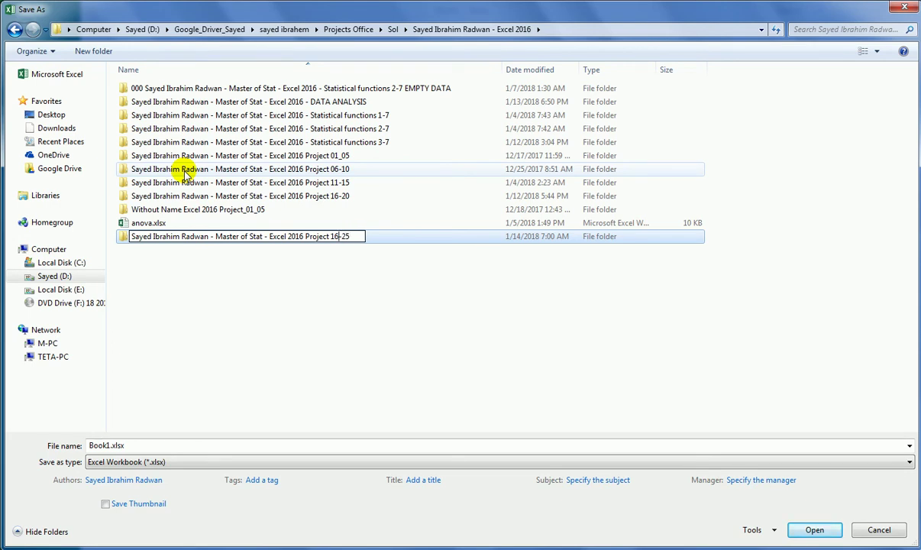
text(2)
key(Return)
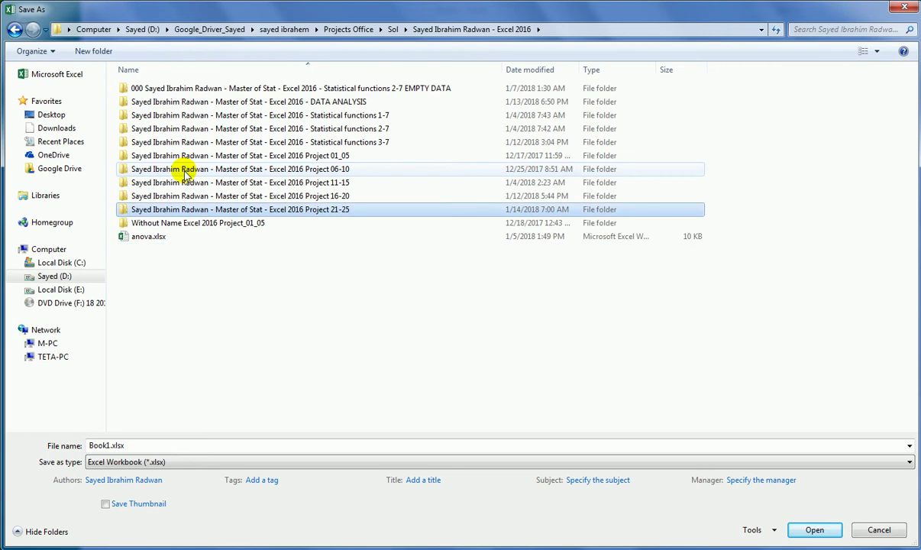
Copy the Excel 2016 Project 16 folder name, then open the new Project 21-25 folder
double_click(290, 197)
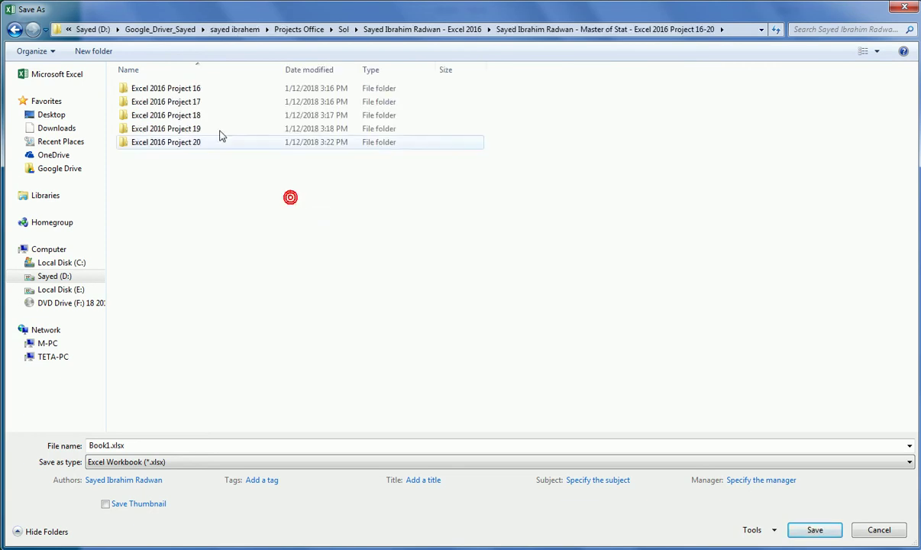
click(196, 89)
click(198, 90)
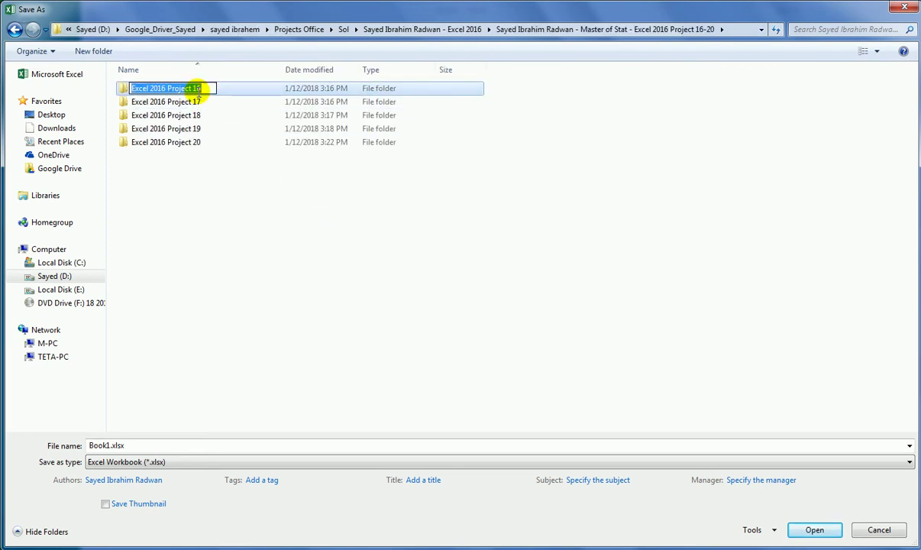
click(458, 30)
click(264, 223)
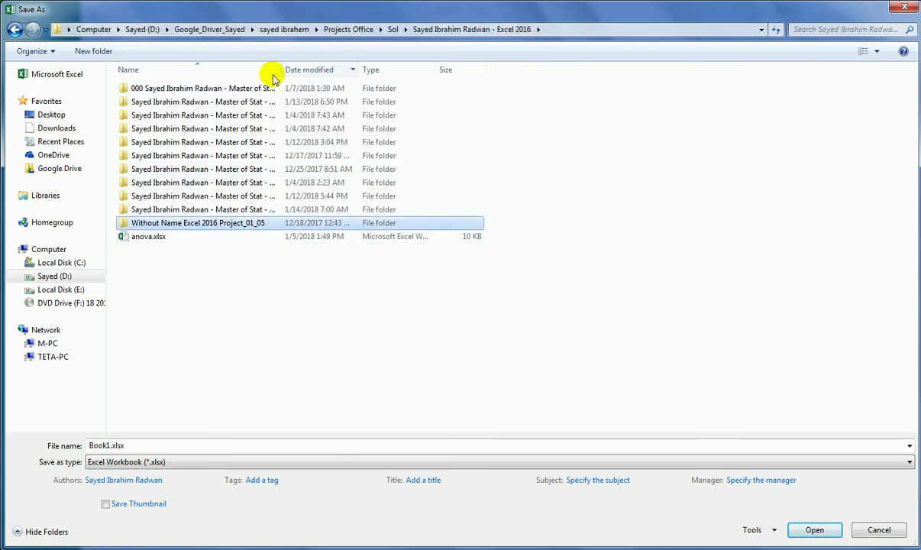
drag(281, 70, 447, 70)
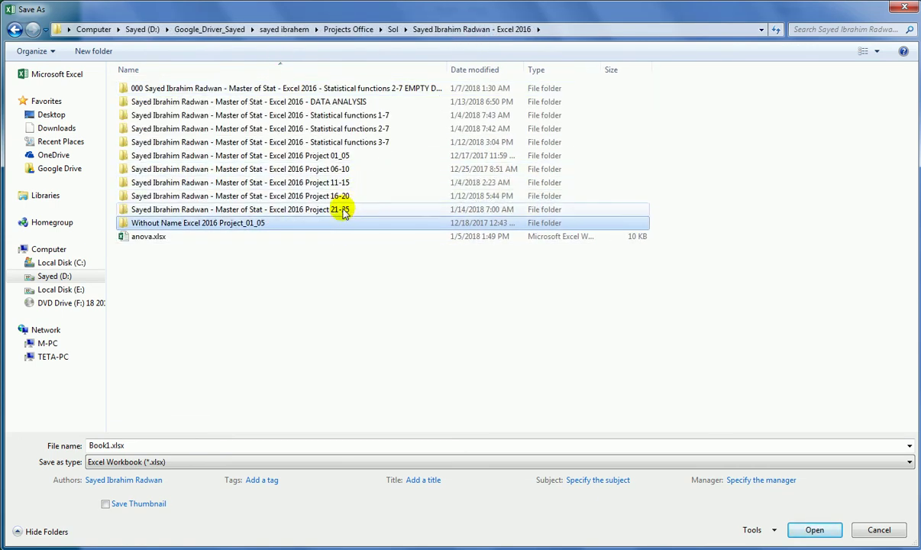
click(341, 210)
double_click(341, 209)
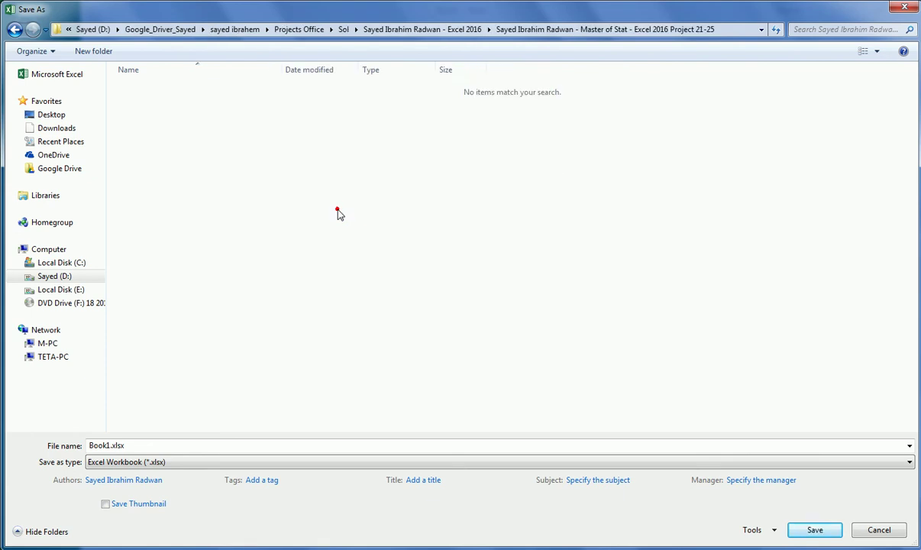
Create and open a new folder named Excel 2016 Project 21
click(95, 52)
text(Excel 2016 Project 16)
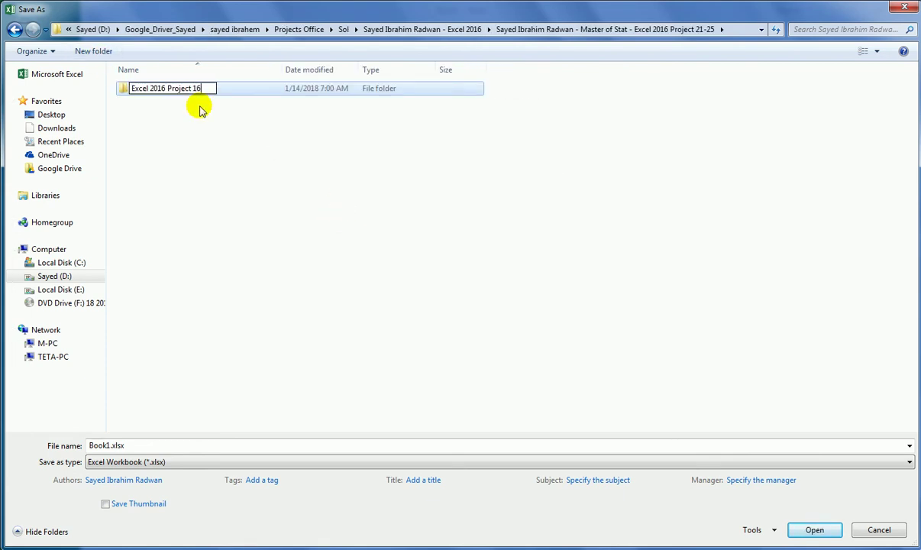
key(Return)
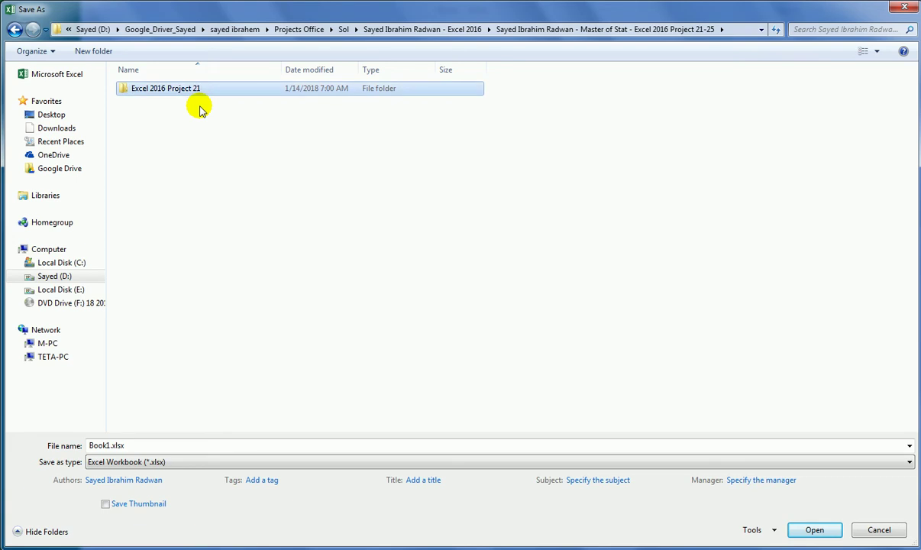
key(Return)
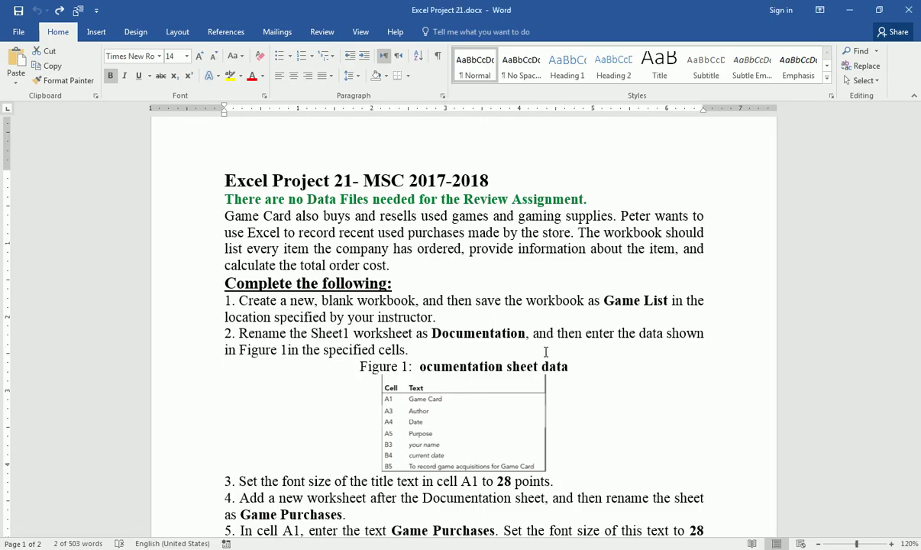
Select 'Game List' in step 1 of the Word instructions and copy it
drag(603, 300, 667, 300)
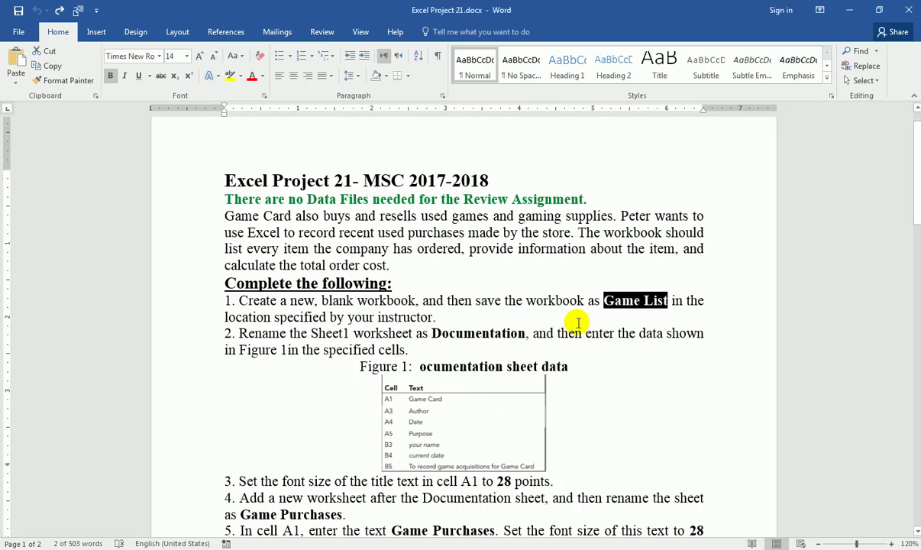
right_click(640, 305)
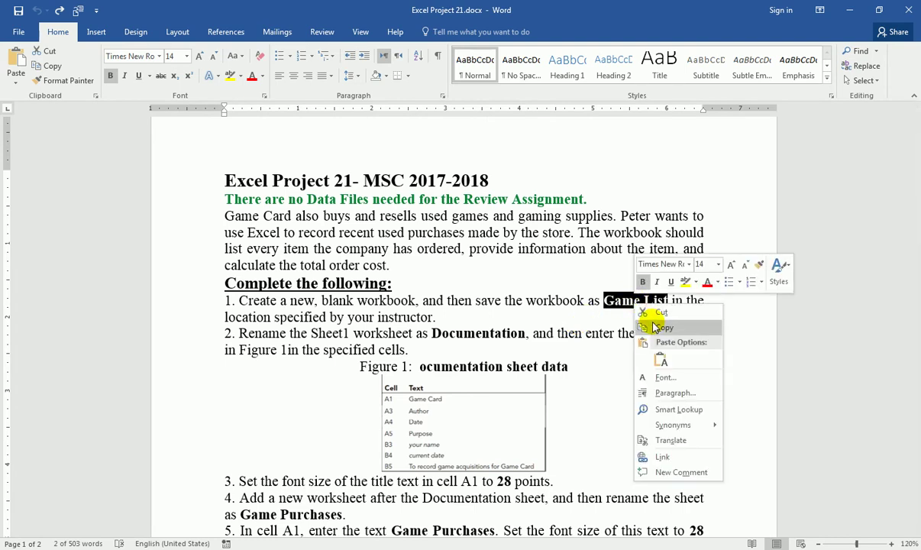
click(661, 329)
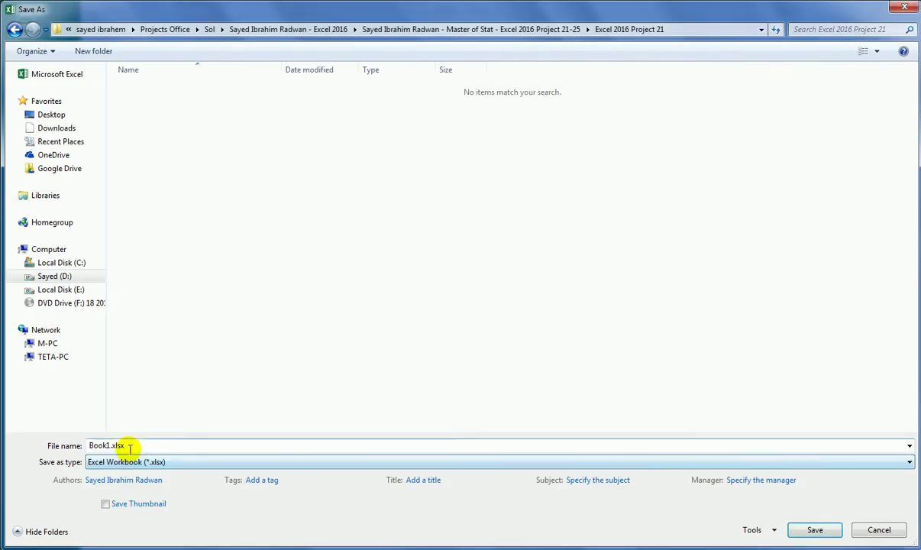
Replace the file name with 'Game List' and save the workbook in Excel 2016 Project 21
double_click(126, 446)
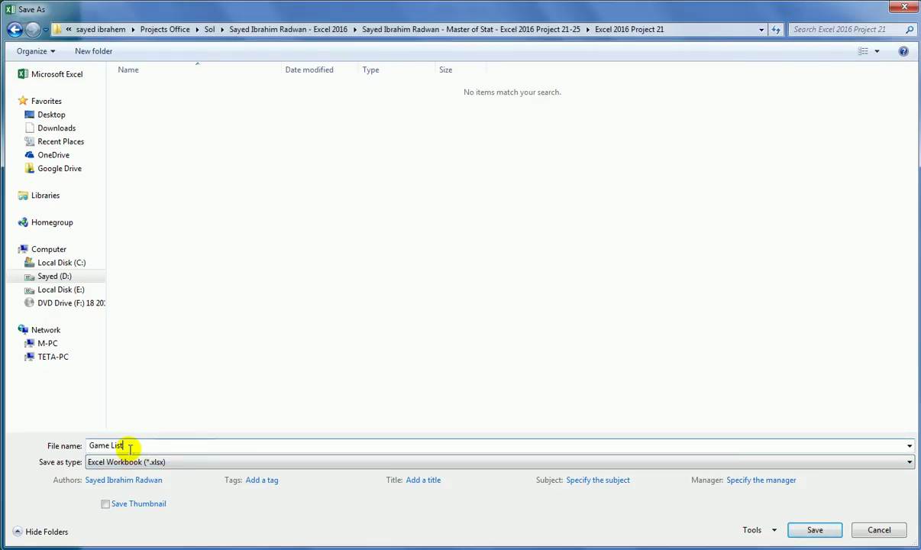
right_click(129, 446)
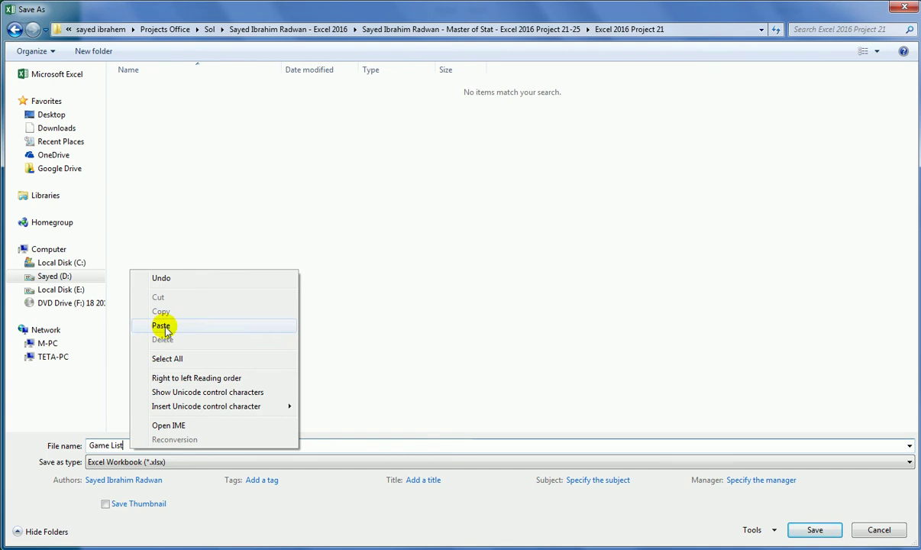
click(696, 521)
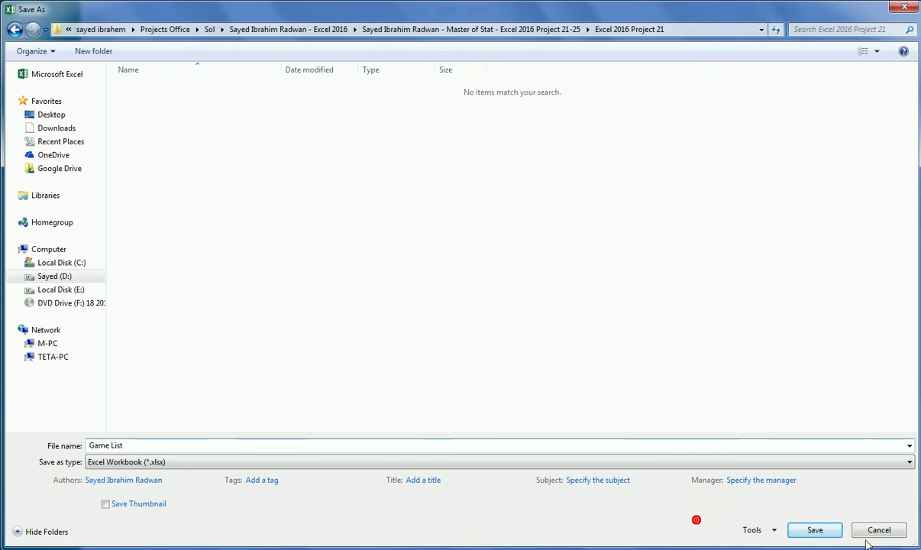
click(814, 531)
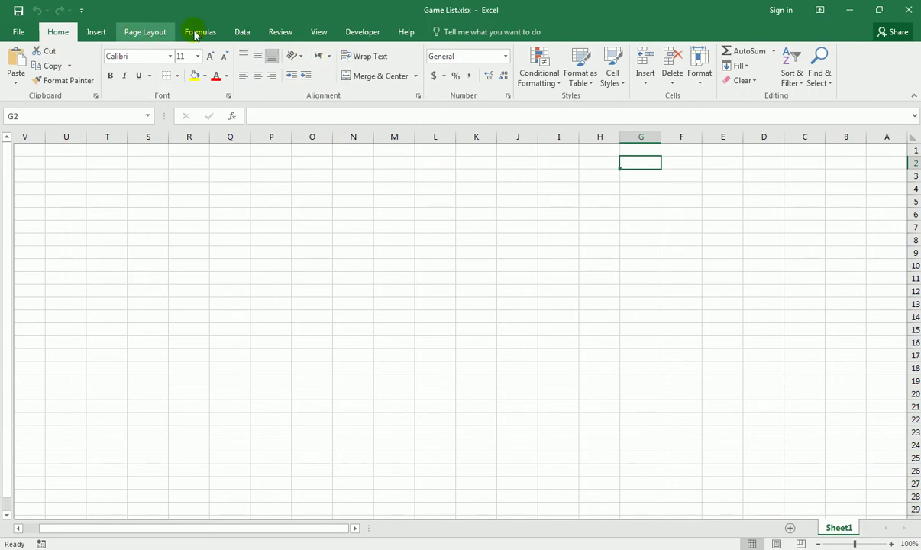
click(150, 34)
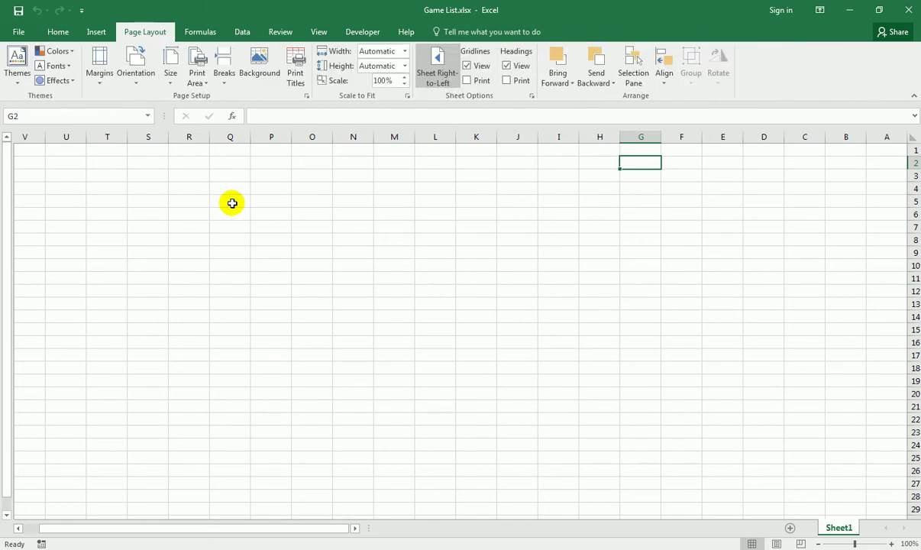
Turn off Sheet Right-to-Left, then copy 'Documentation' from step 2 of the instructions
click(433, 72)
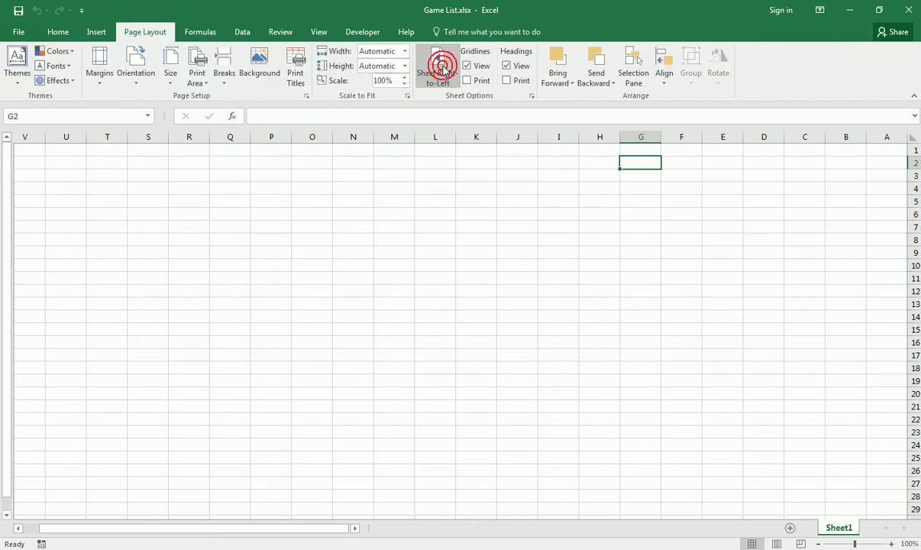
click(79, 186)
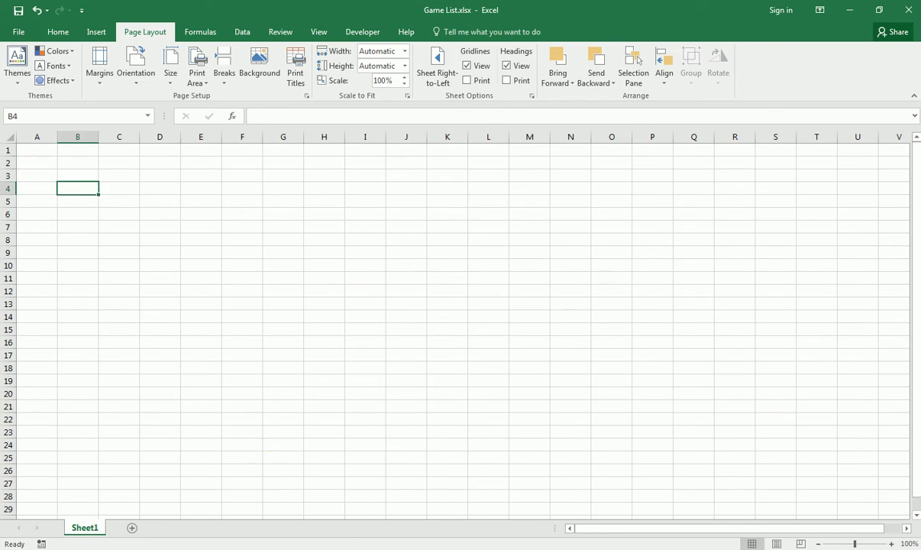
key(alt+Tab)
click(357, 314)
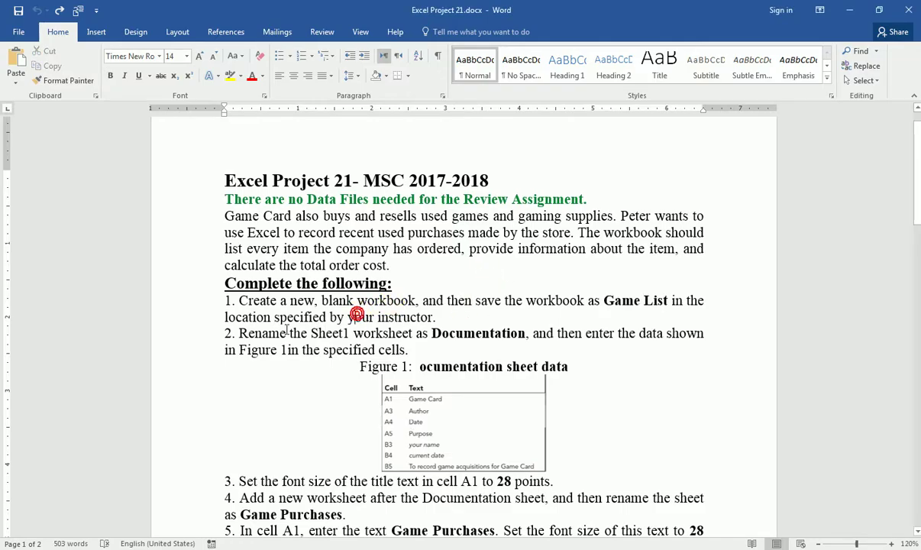
click(432, 333)
key(ctrl+shift+Right)
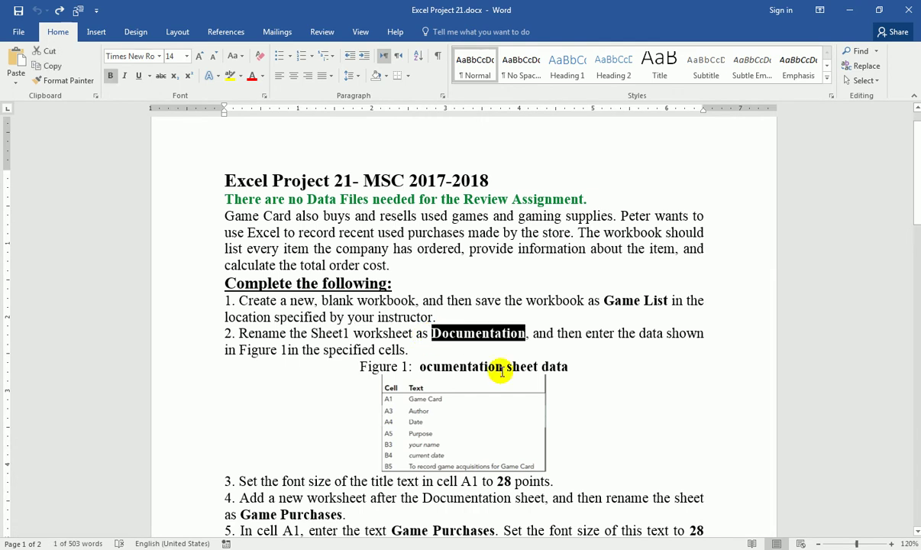
Rename the Sheet1 worksheet to Documentation by pasting the copied word
key(alt+Tab)
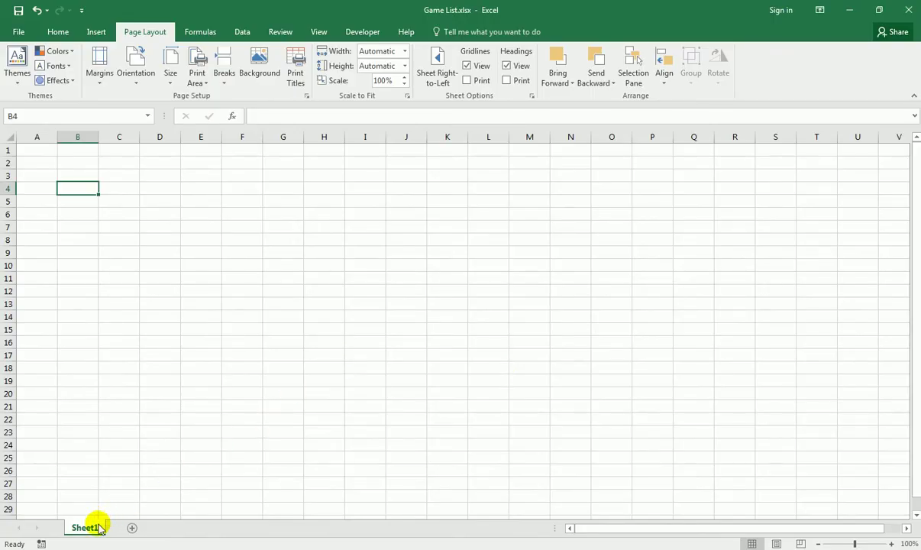
double_click(84, 527)
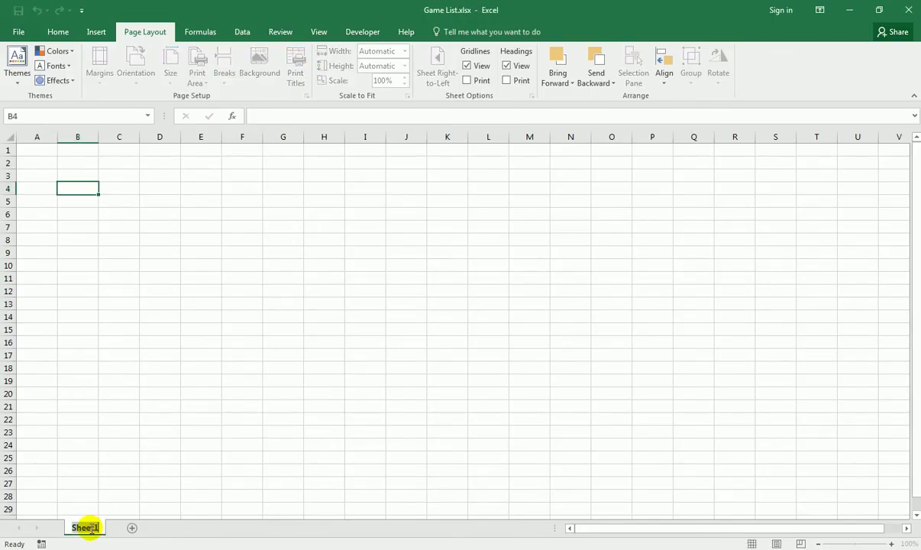
key(ctrl+v)
key(Return)
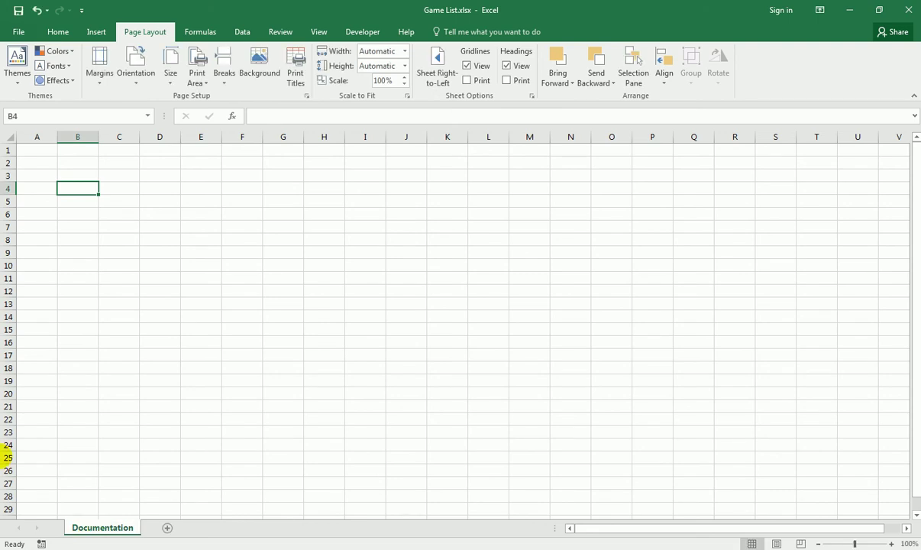
key(alt+Tab)
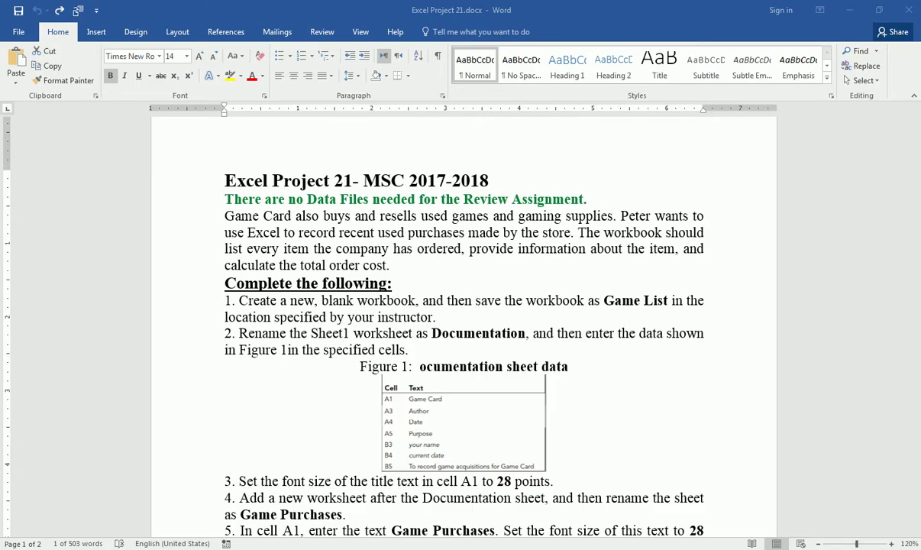
click(423, 323)
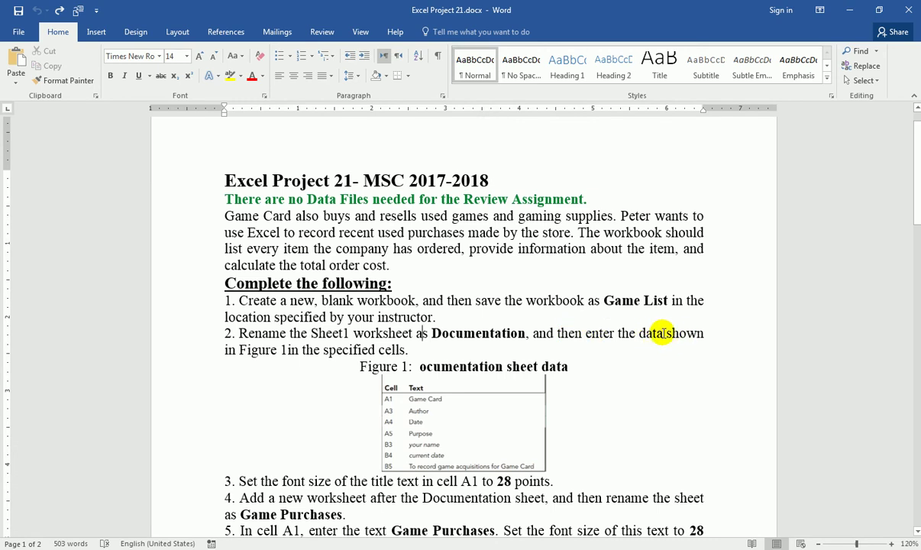
scroll(362, 322, down, 2)
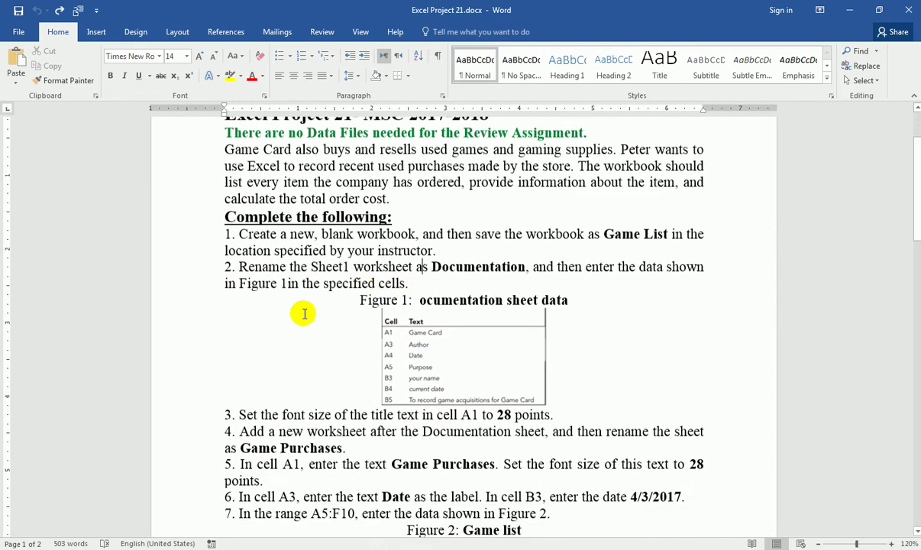
click(390, 340)
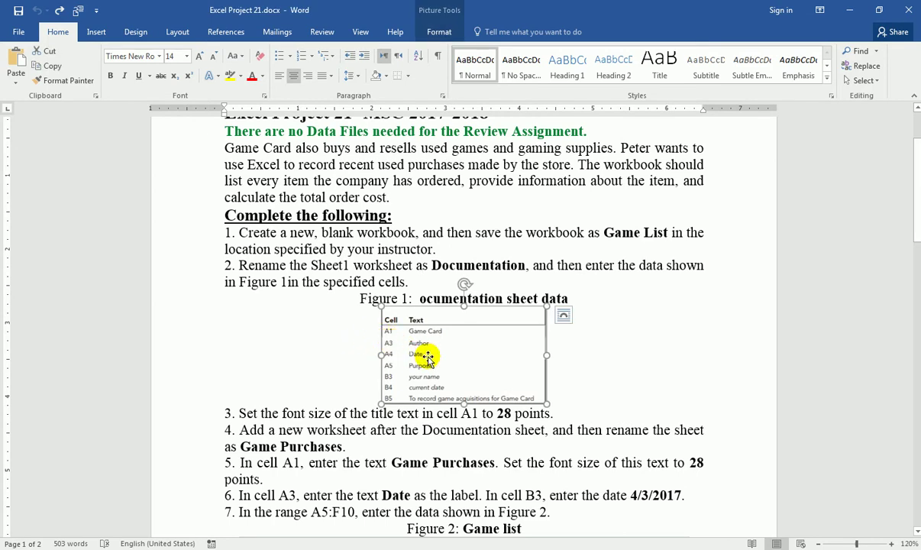
click(421, 299)
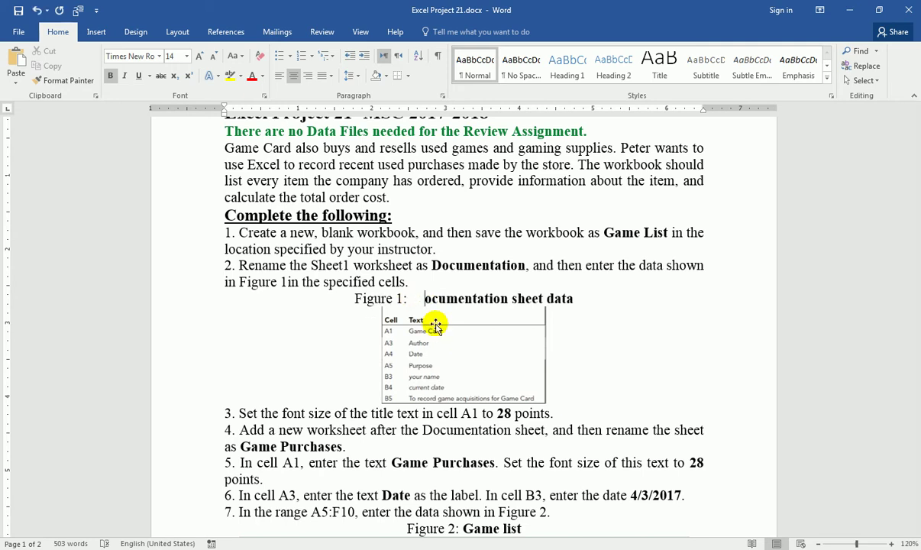
Fix the caption to read 'Figure 1: Documentation sheet data' and select the Figure 1 image
key(BackSpace)
key(BackSpace)
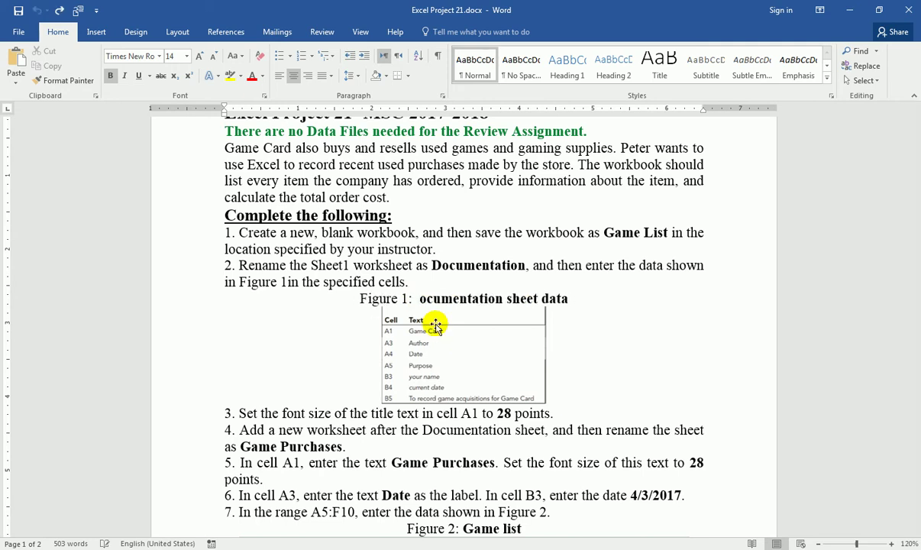
key(shift+Left)
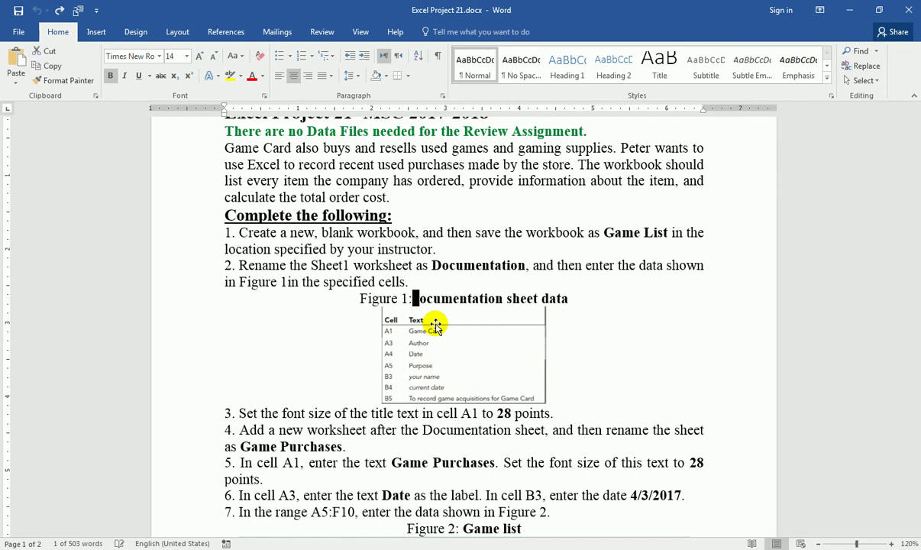
click(262, 77)
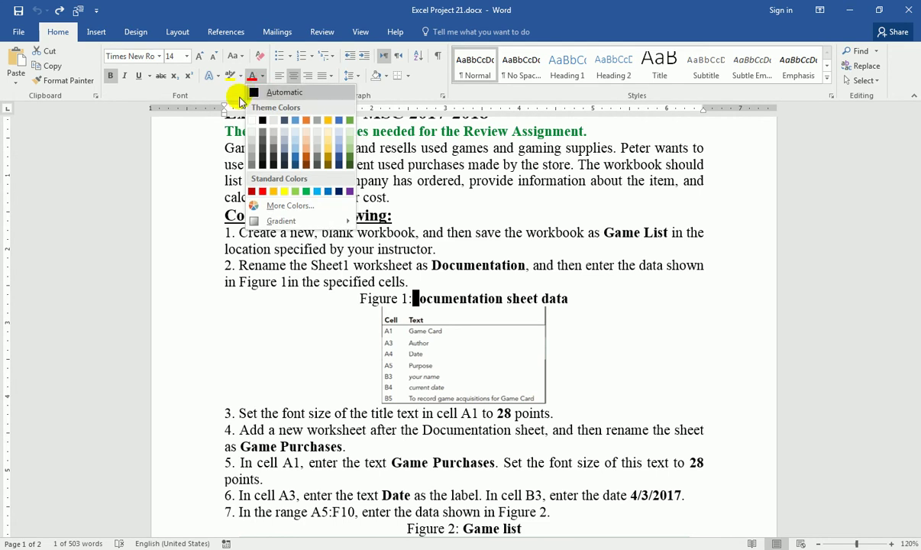
click(257, 100)
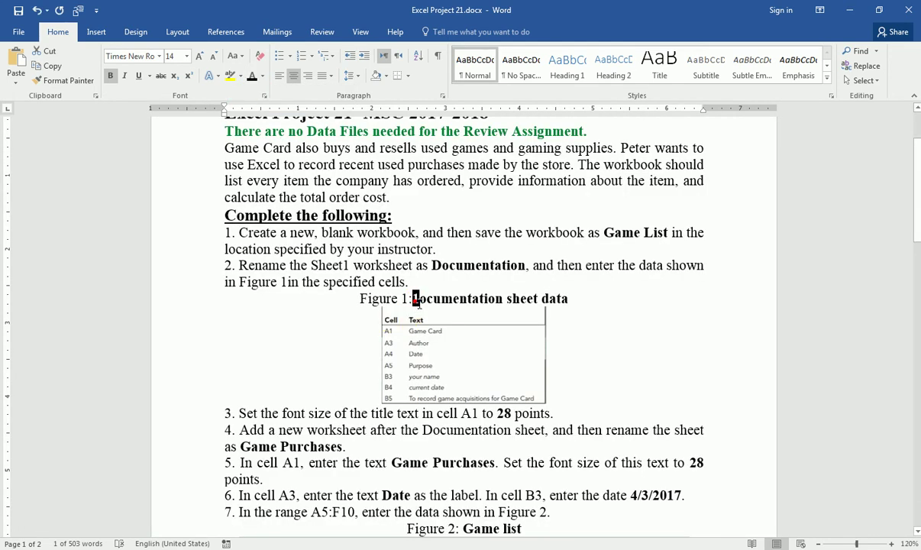
click(421, 304)
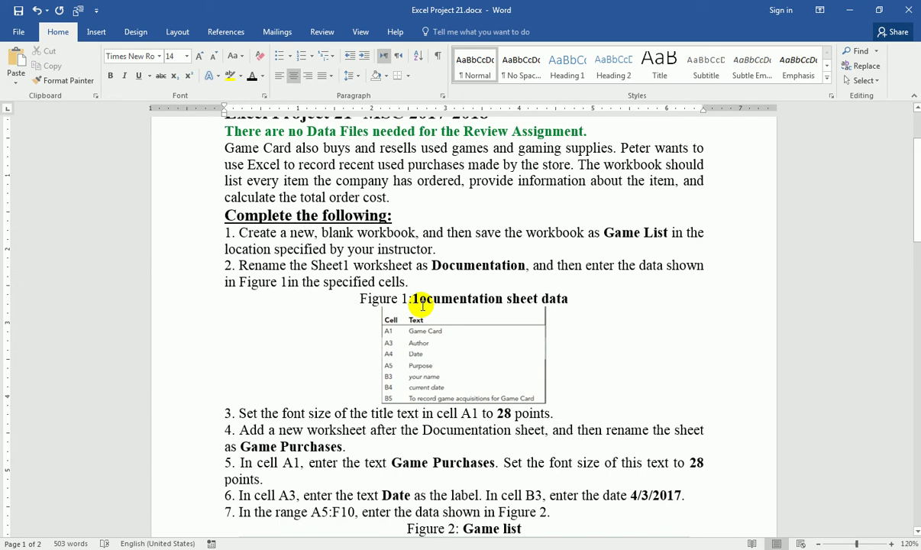
key(shift+Right)
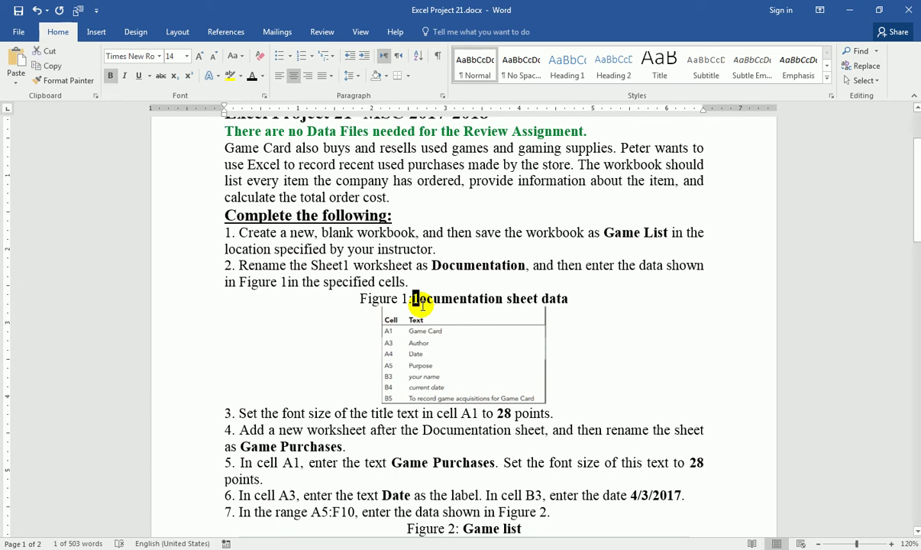
text(D)
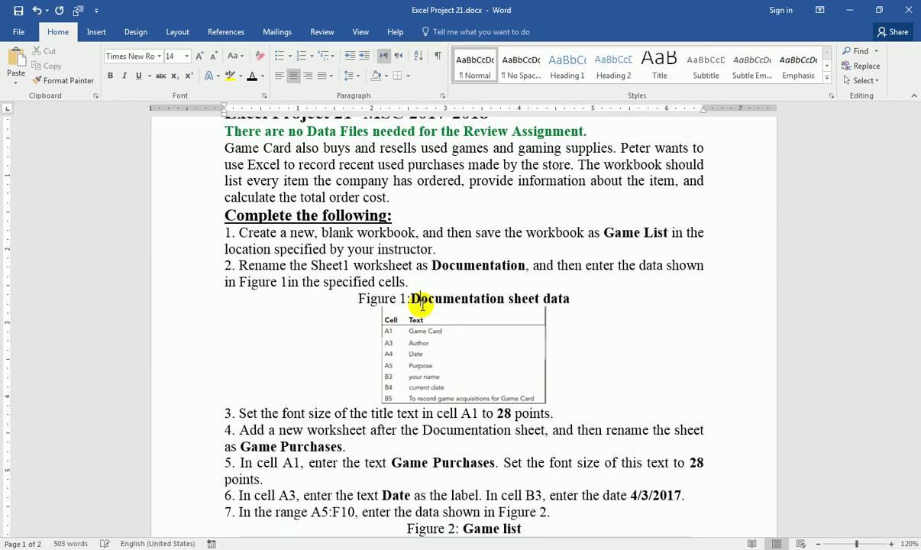
click(406, 291)
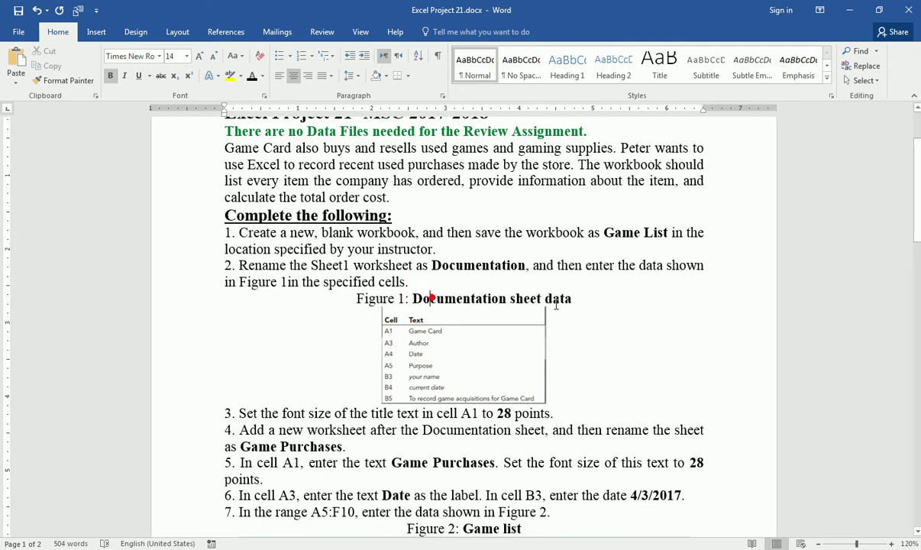
click(445, 319)
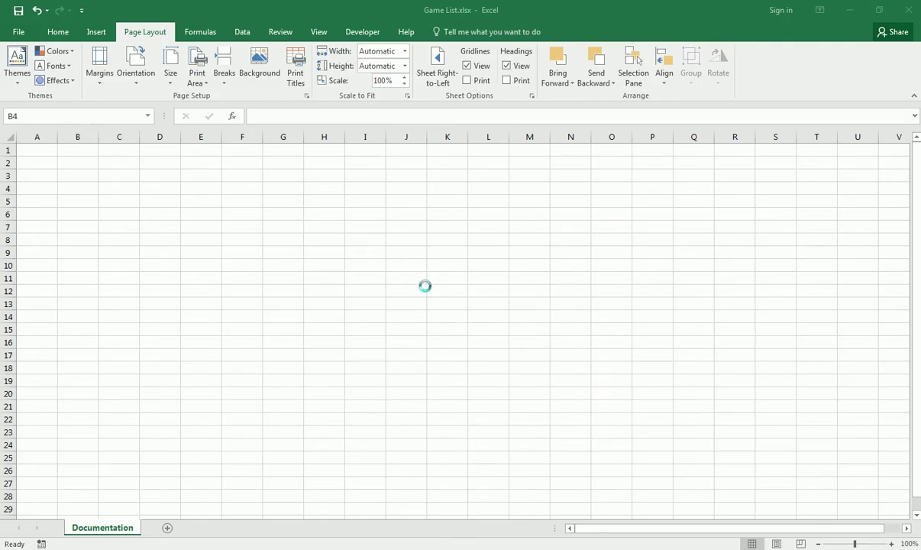
Paste the Figure 1 table image into the sheet, then move and enlarge it
click(446, 252)
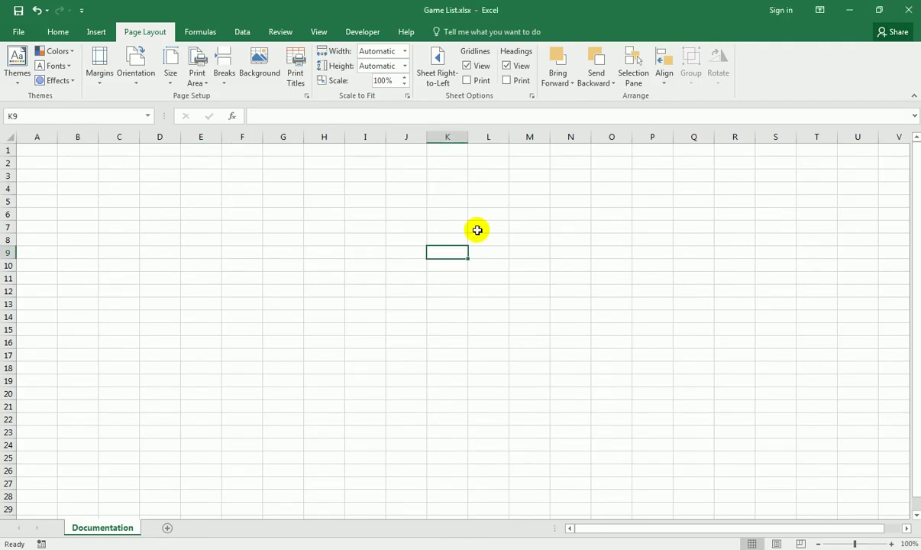
key(ctrl+v)
drag(484, 278, 332, 182)
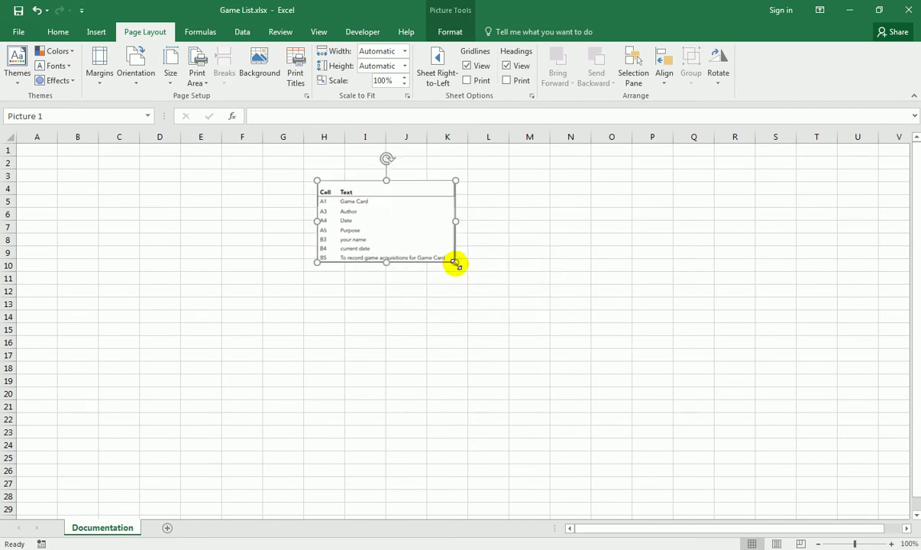
drag(454, 264, 687, 382)
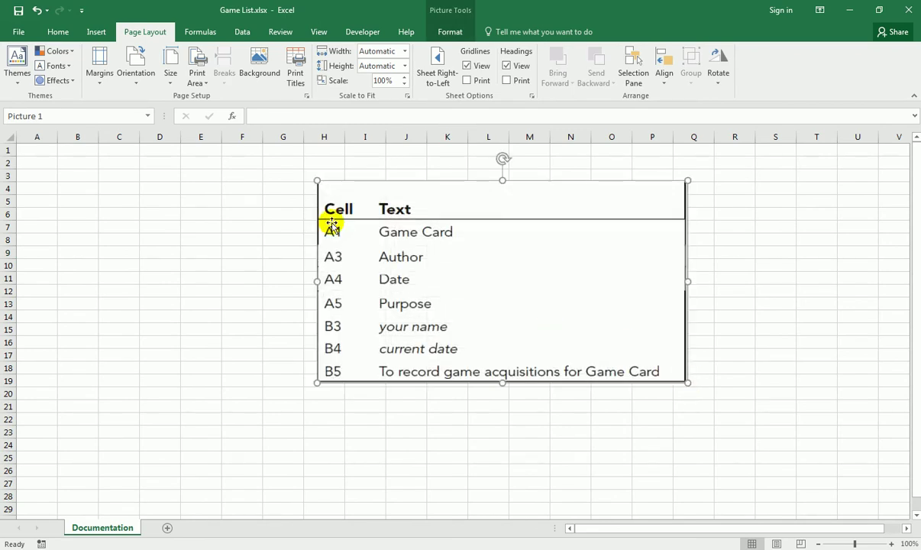
drag(333, 227, 316, 201)
Enter Game Card in A1 and the labels Author, Date and Purpose in A3:A5
click(48, 152)
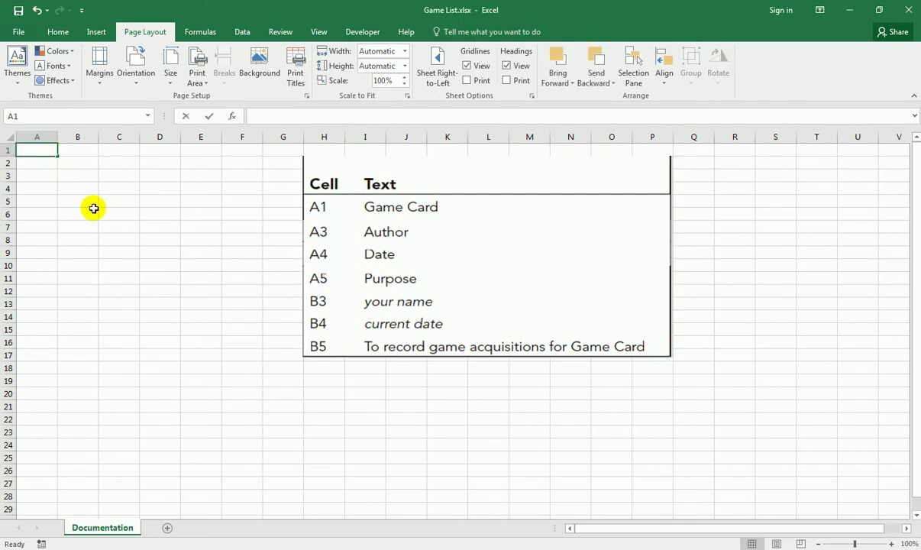
text(Game Car)
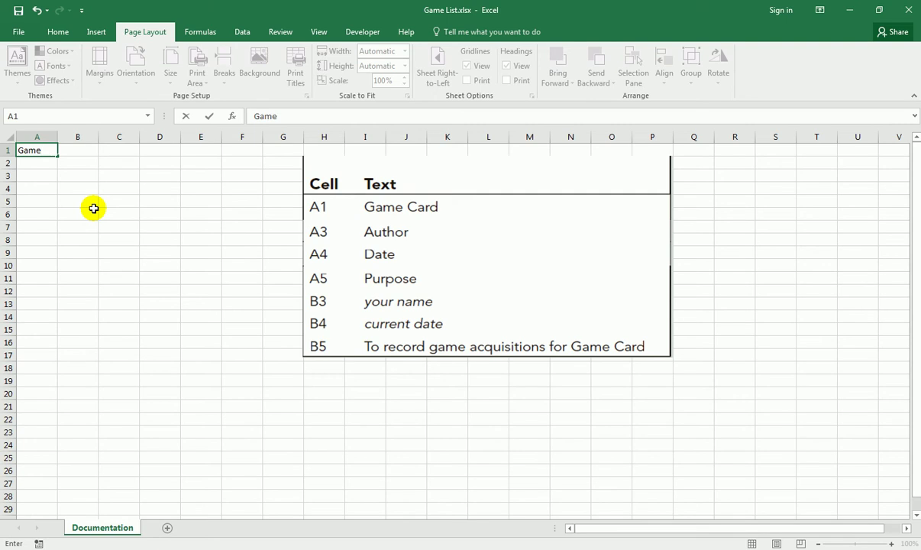
text(d)
key(Return)
key(Return)
text(A)
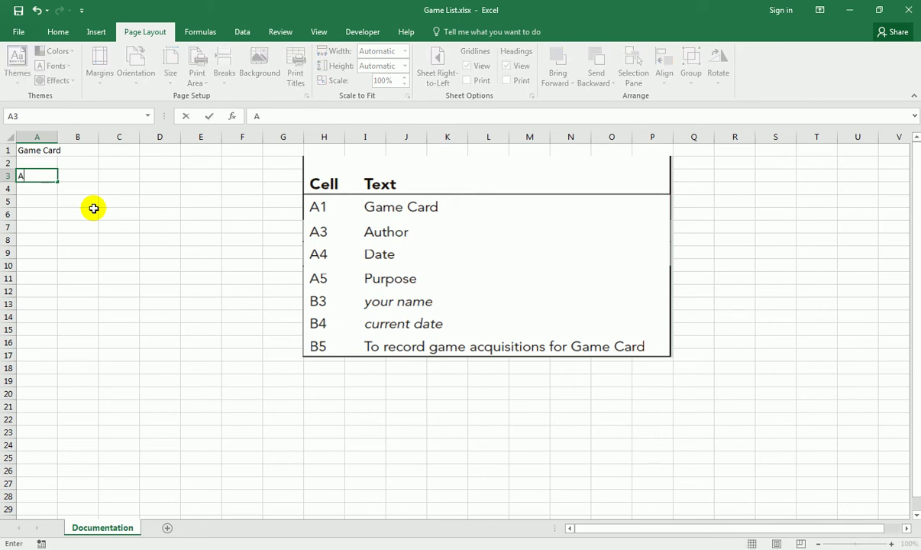
text(uth)
text(or)
key(Return)
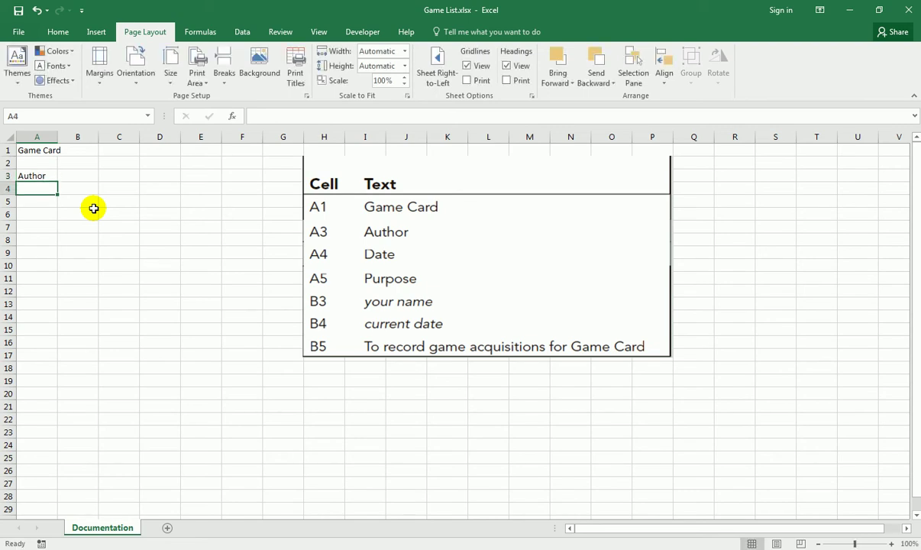
text(Date)
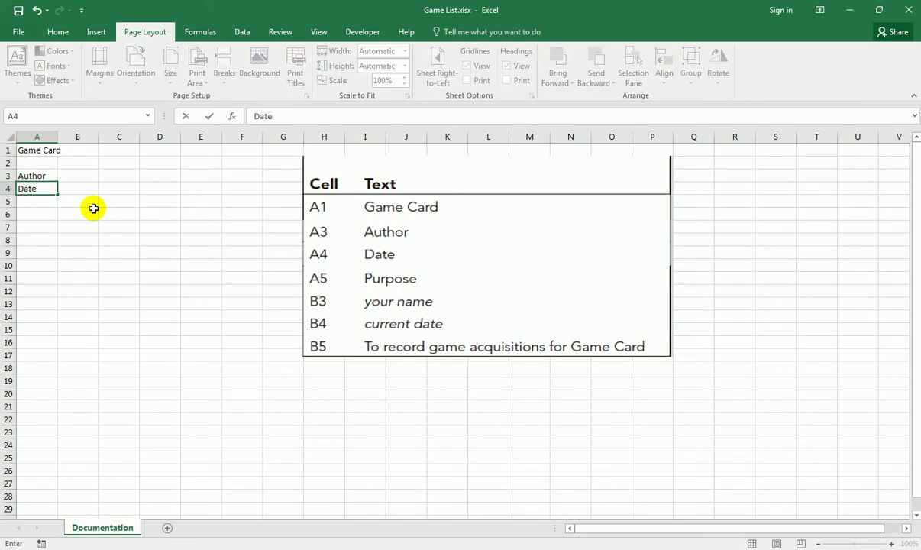
key(Return)
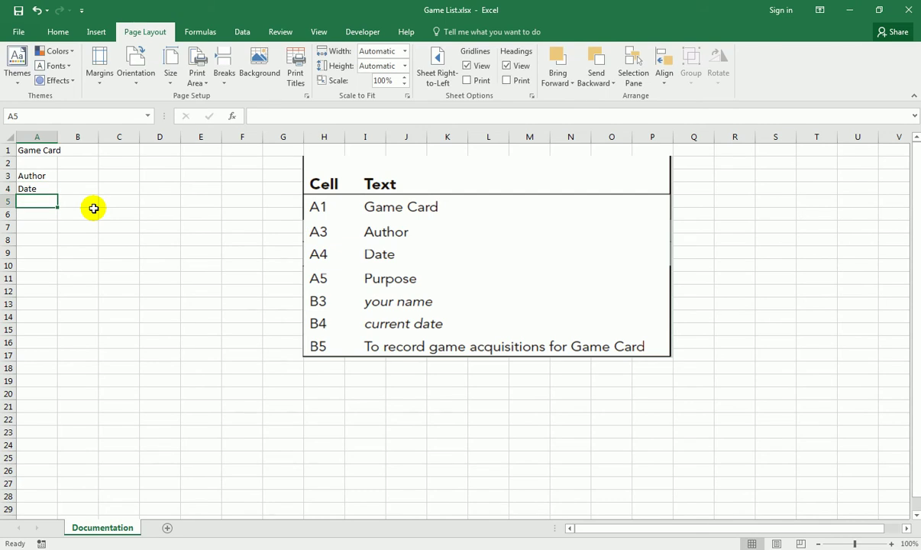
text(Pur)
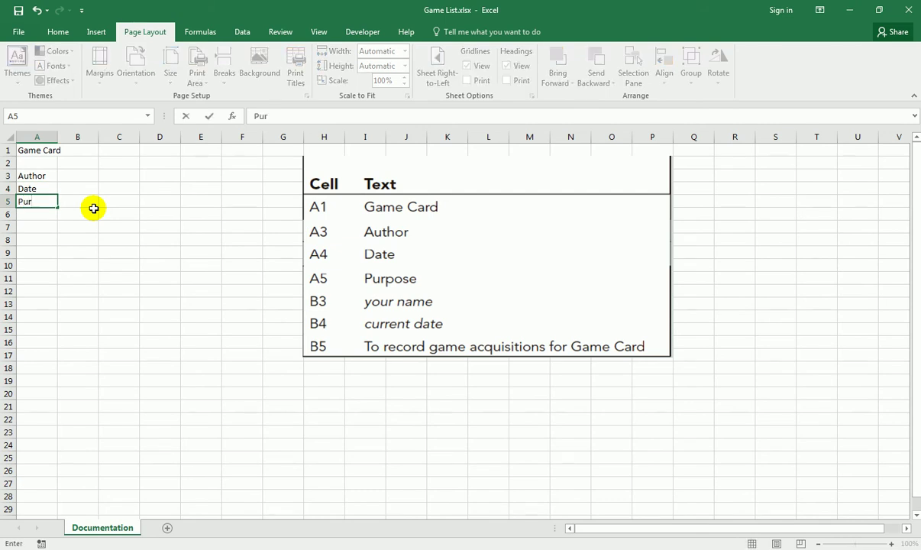
text(pose)
key(Return)
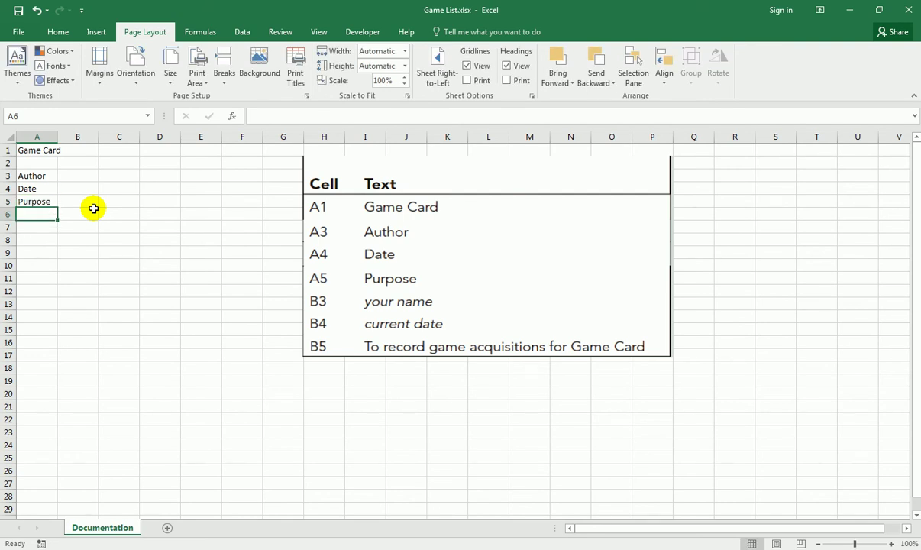
key(Up)
key(Up)
key(Up)
key(Right)
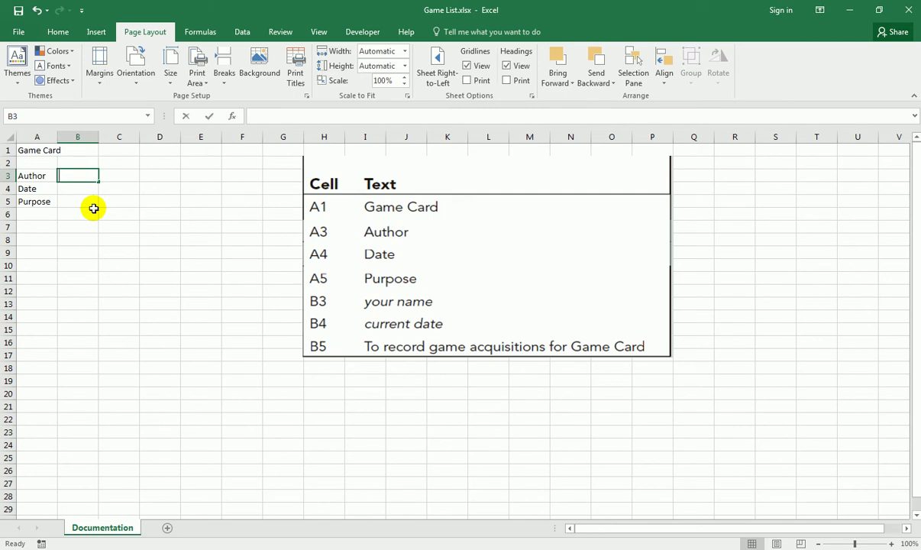
Enter the author's name in B3 and today's date, 1/14/2018, in B4
text(Sayed In)
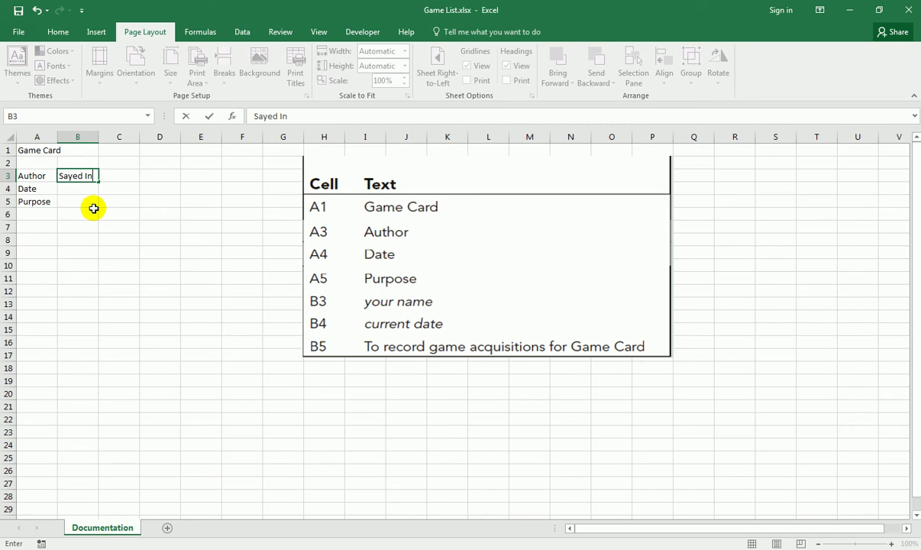
key(BackSpace)
text(brahim Ra)
text(dwan)
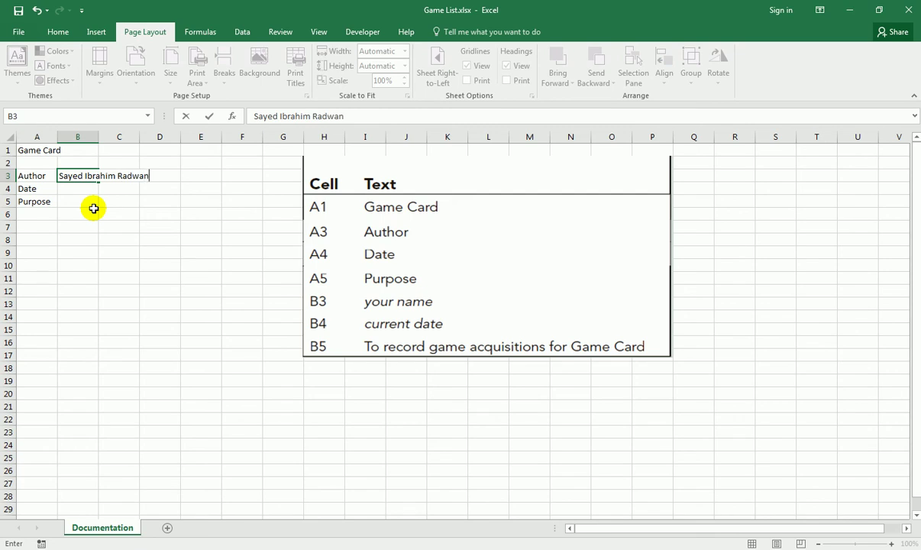
key(Return)
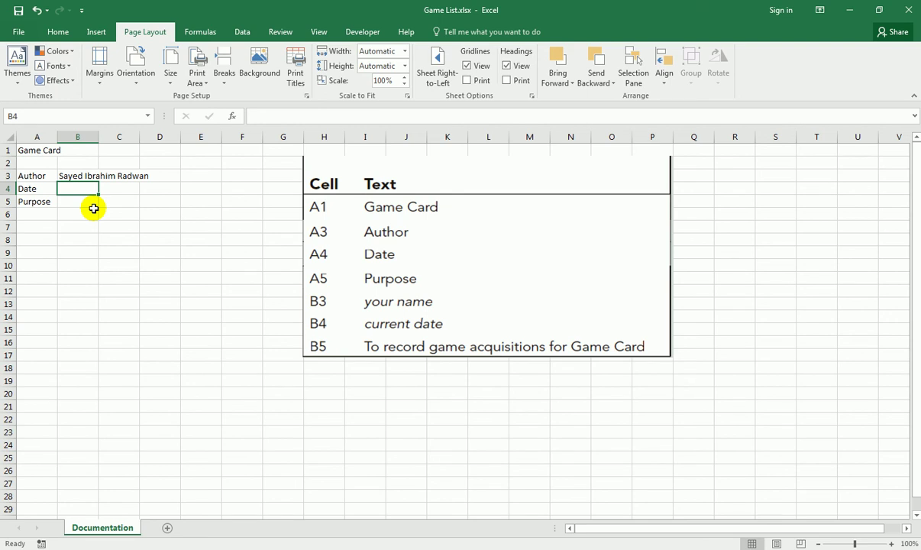
key(ctrl+semicolon)
key(Return)
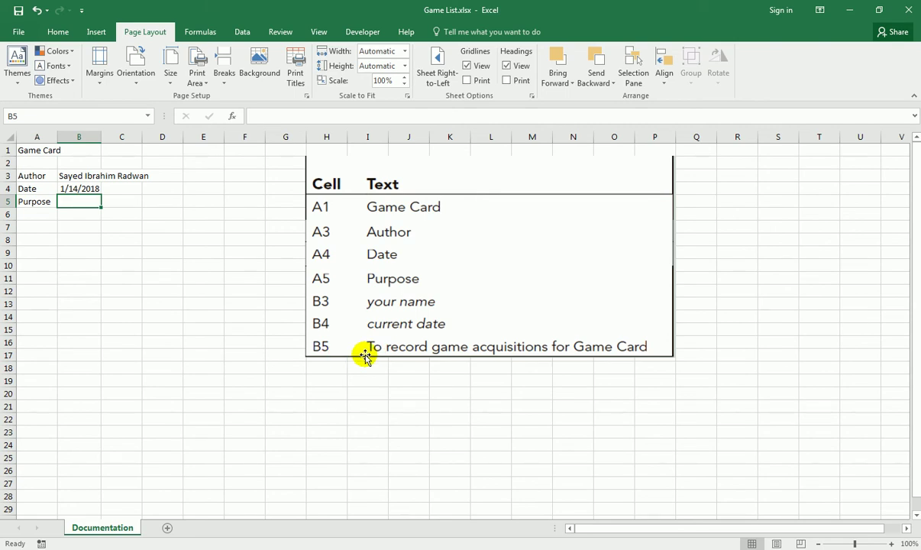
Type the purpose sentence in B5 and delete the reference picture
text(To re)
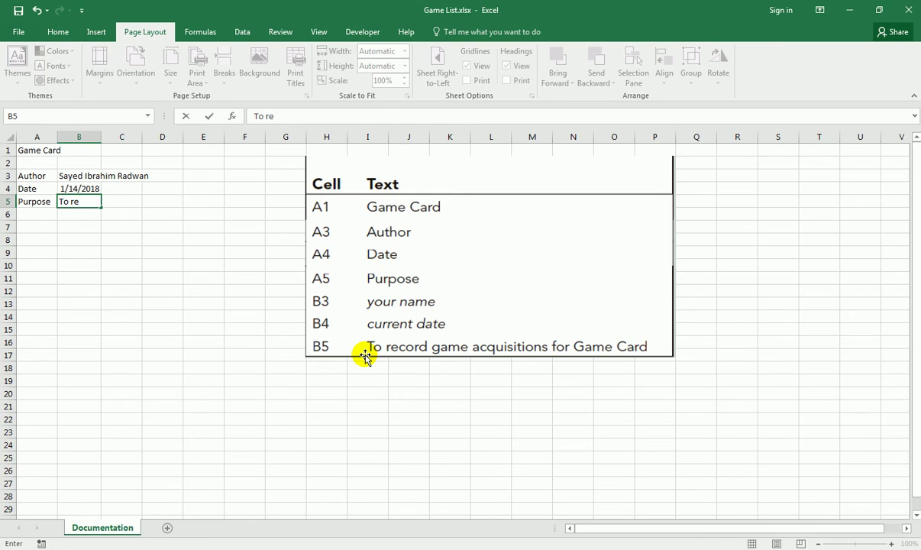
text(co)
text(rd game a)
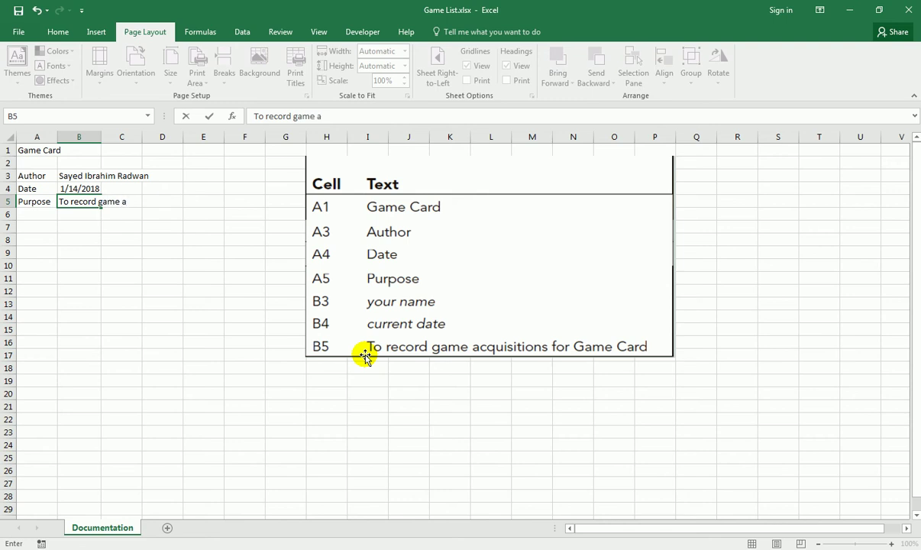
text(u)
text(ioo)
key(BackSpace)
key(BackSpace)
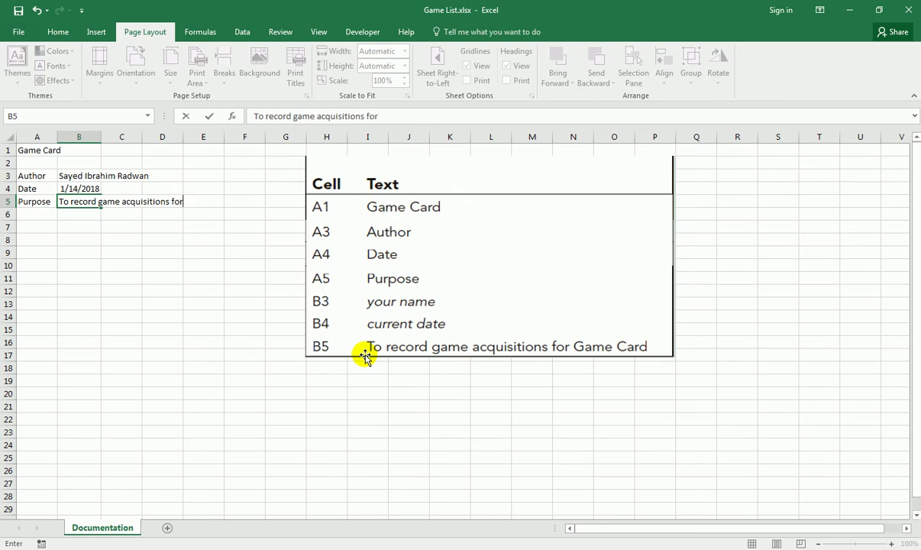
text(Game Card)
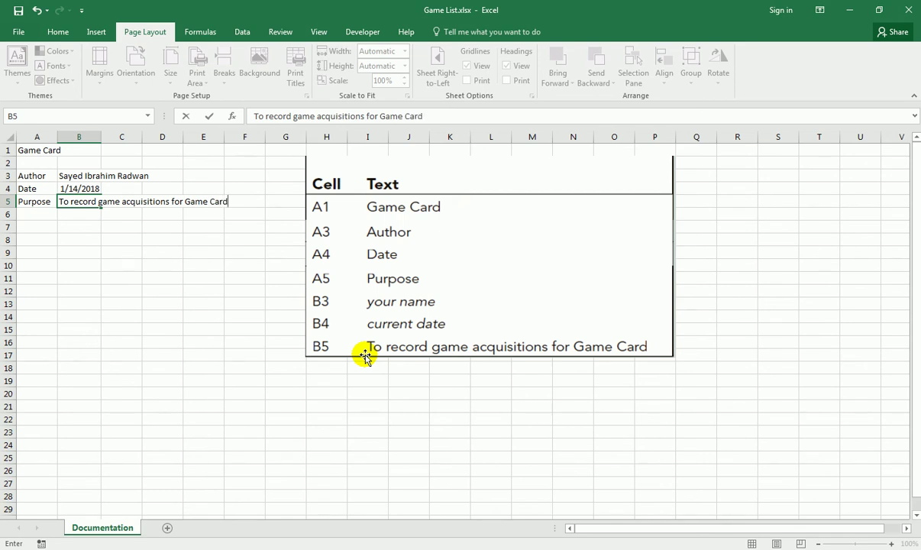
key(Return)
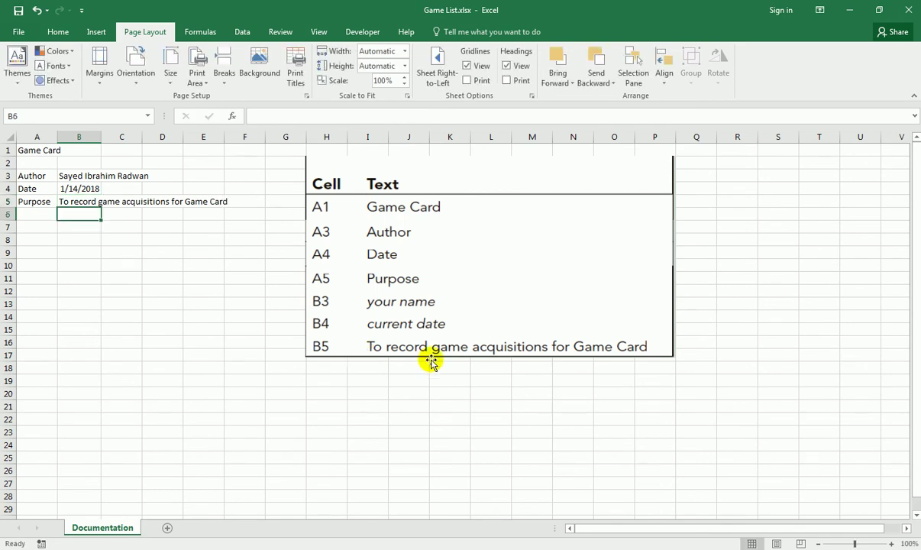
click(421, 323)
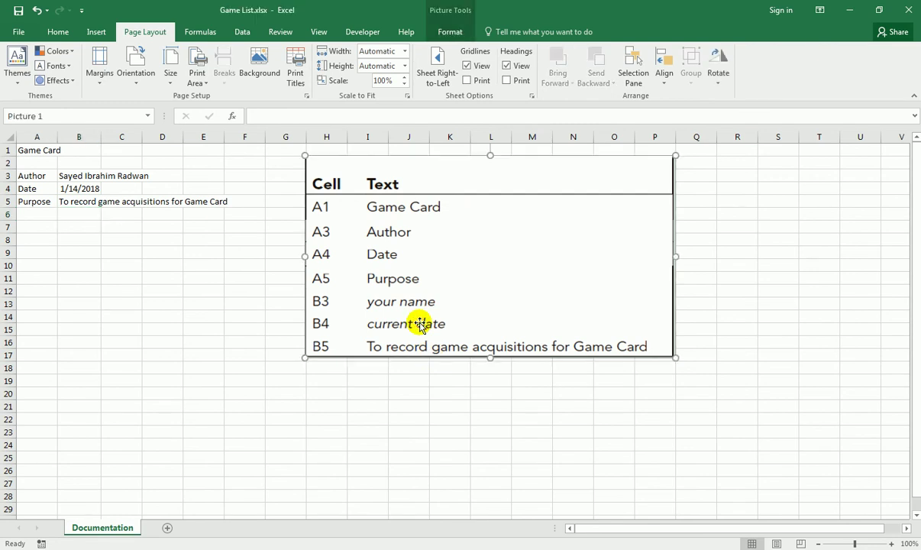
key(Delete)
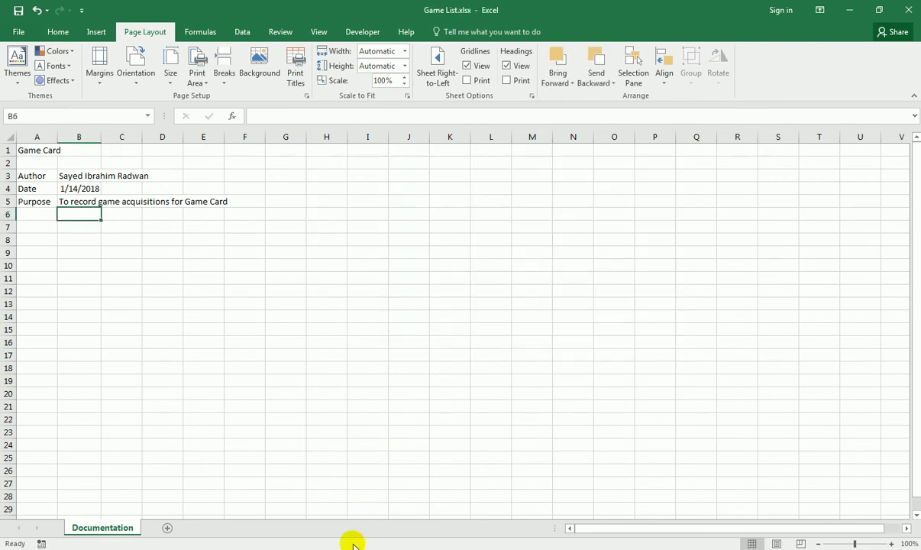
Set the Game Card title in cell A1 to 28-point font
click(353, 542)
click(303, 413)
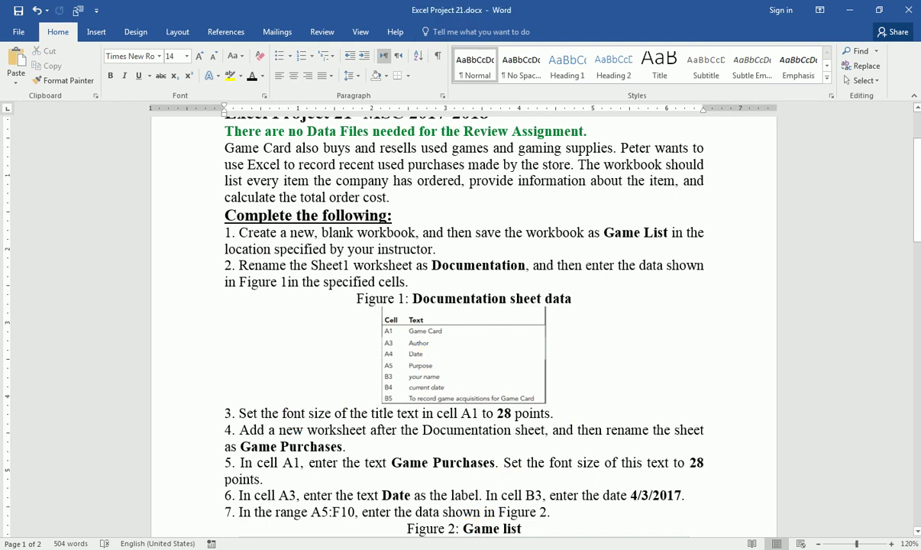
key(alt+Tab)
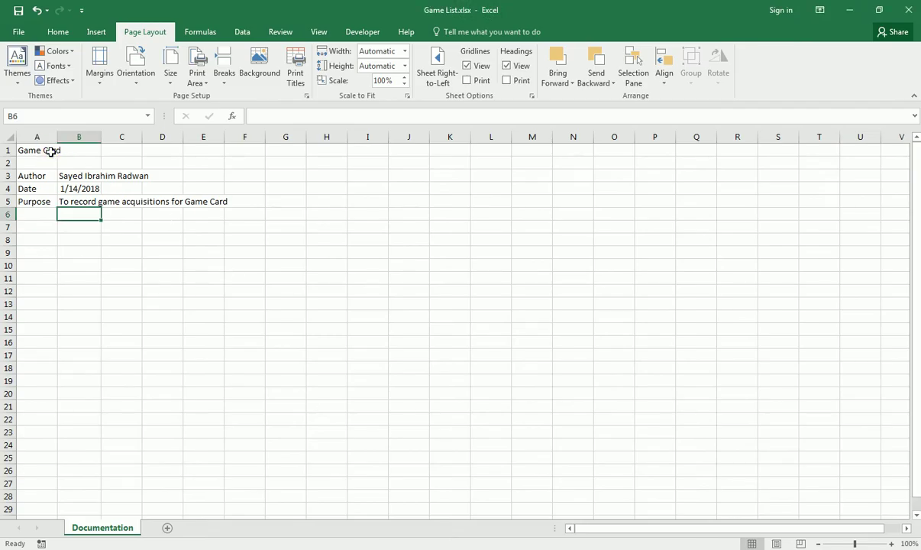
click(51, 150)
click(58, 31)
click(182, 56)
text(28)
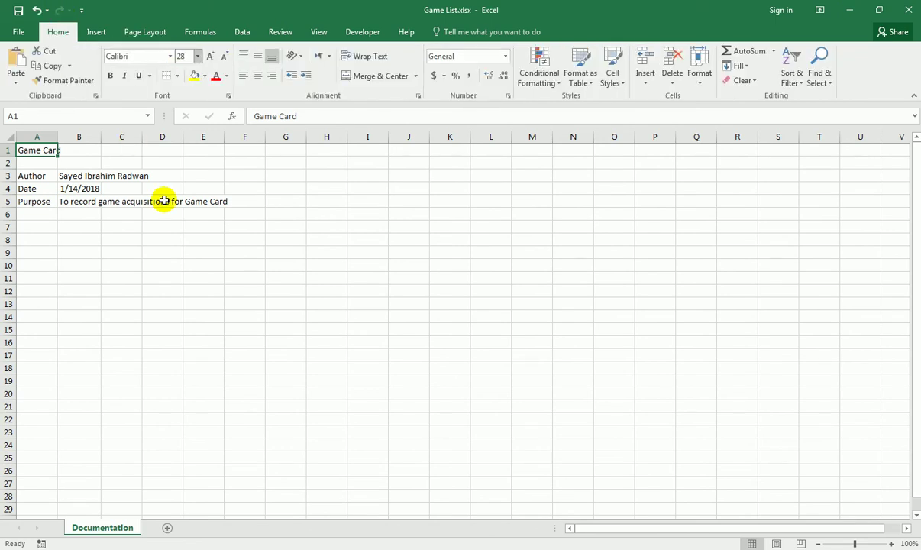
key(Return)
Select the sheet name Game Purchases in the Word instructions
key(alt+Tab)
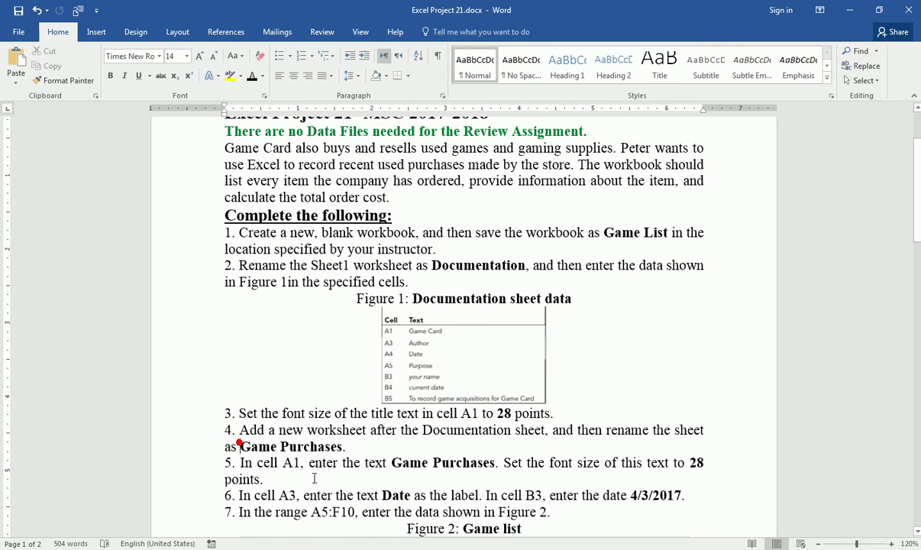
key(ctrl+shift+Right)
key(ctrl+shift+Right)
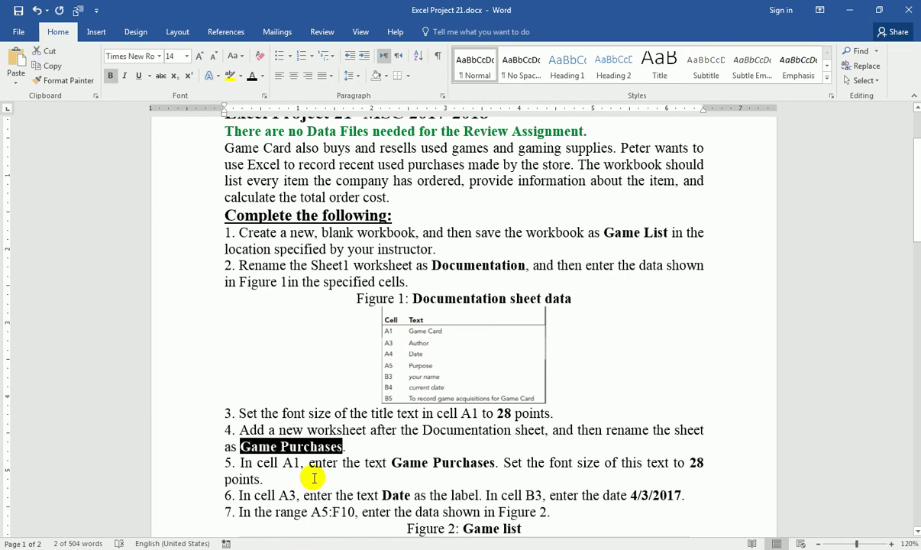
key(alt+Tab)
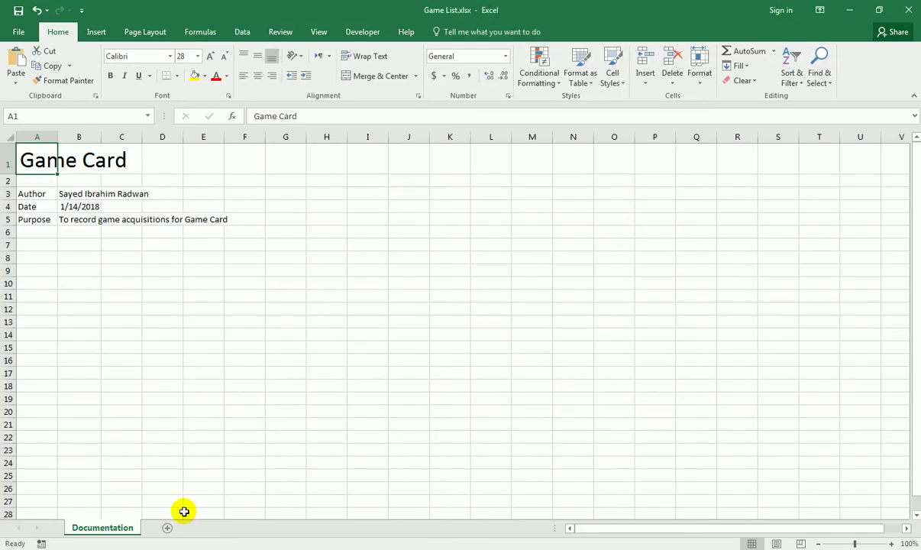
Add a worksheet named Game Purchases after Documentation, set to left-to-right direction
click(168, 528)
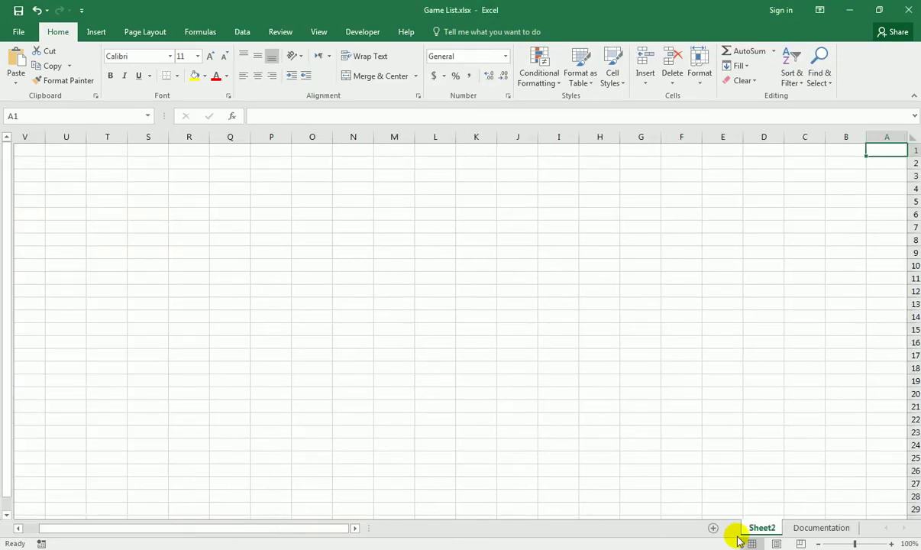
double_click(753, 528)
text(Game Purchases)
click(681, 419)
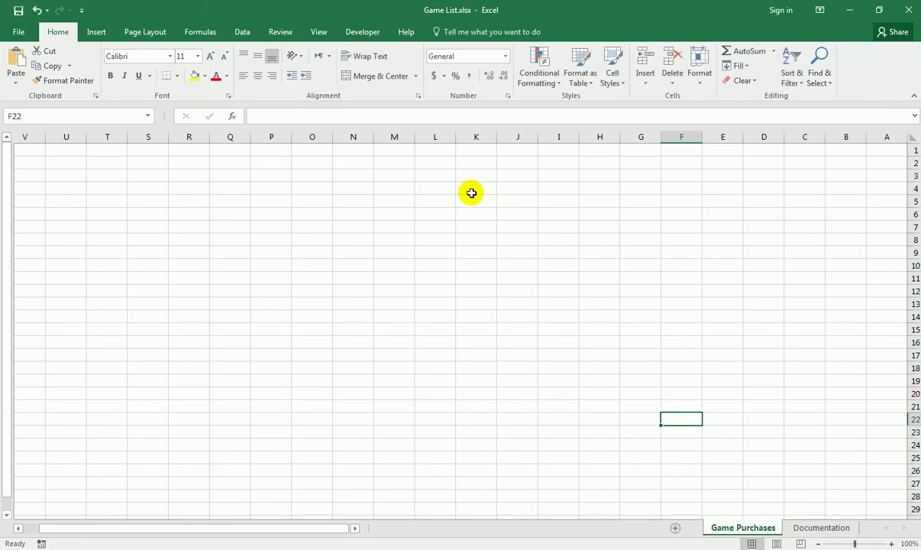
click(166, 32)
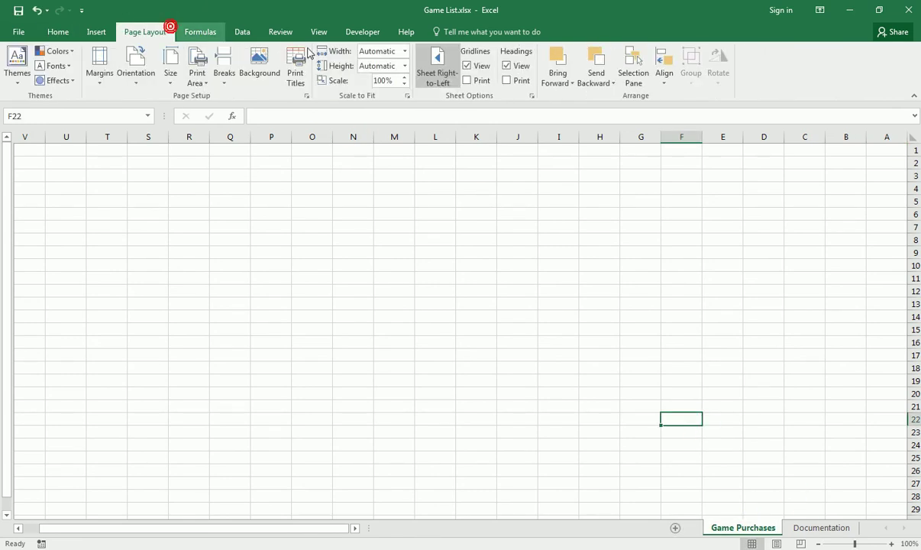
click(427, 67)
click(51, 159)
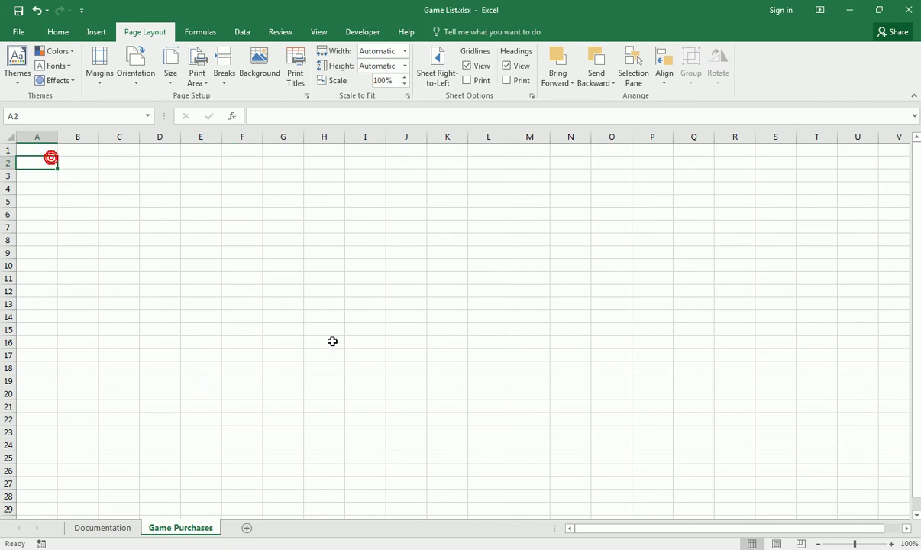
Copy the words 'Game Purchases' from step 5 of the Word instructions
click(352, 548)
click(303, 413)
scroll(239, 427, down, 1)
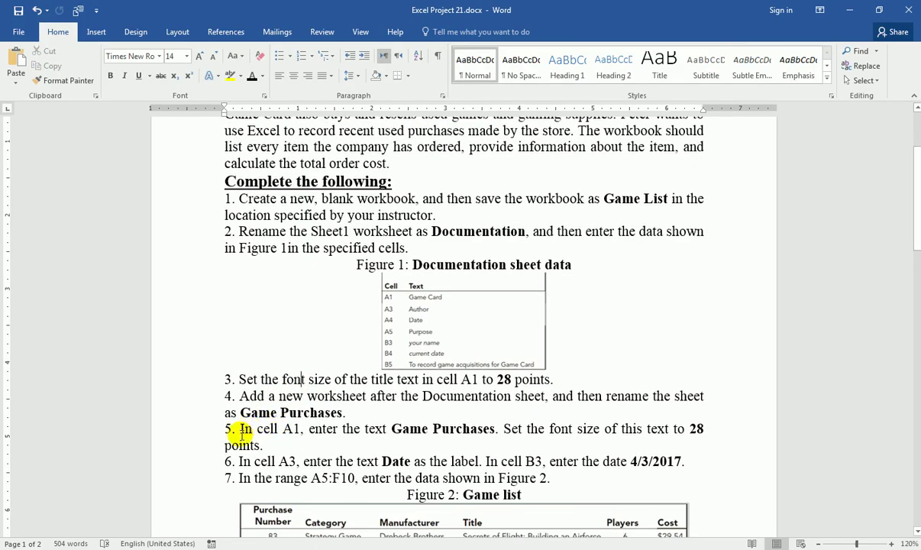
scroll(260, 397, down, 1)
click(392, 395)
key(ctrl+shift+Right)
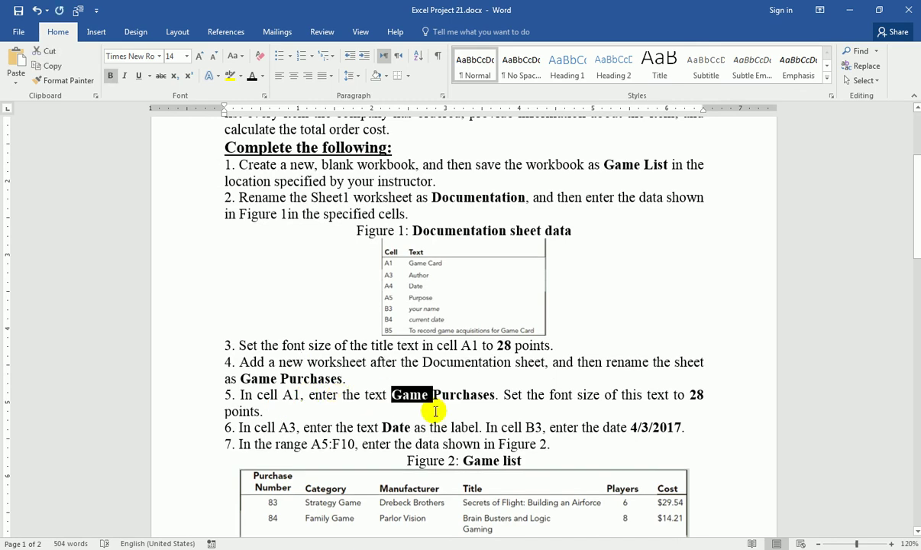
key(ctrl+shift+Right)
key(ctrl+c)
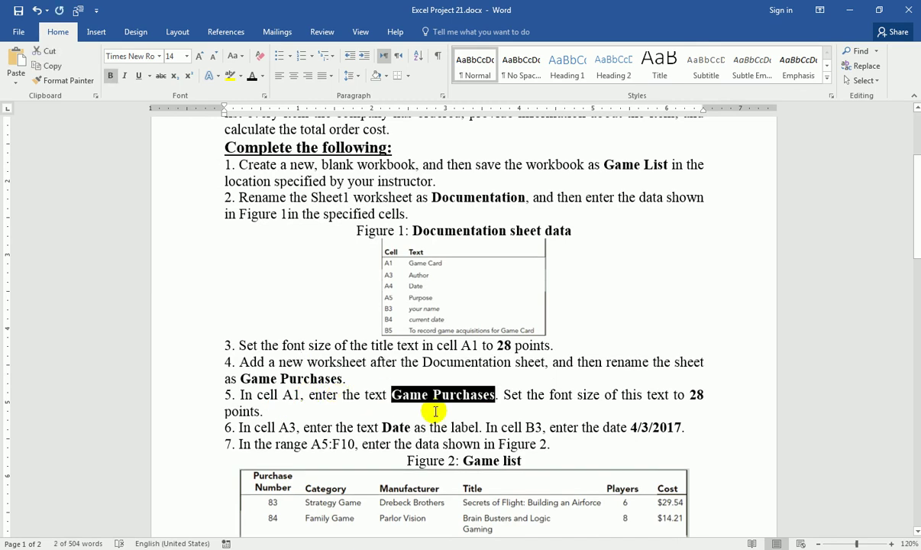
key(alt+Tab)
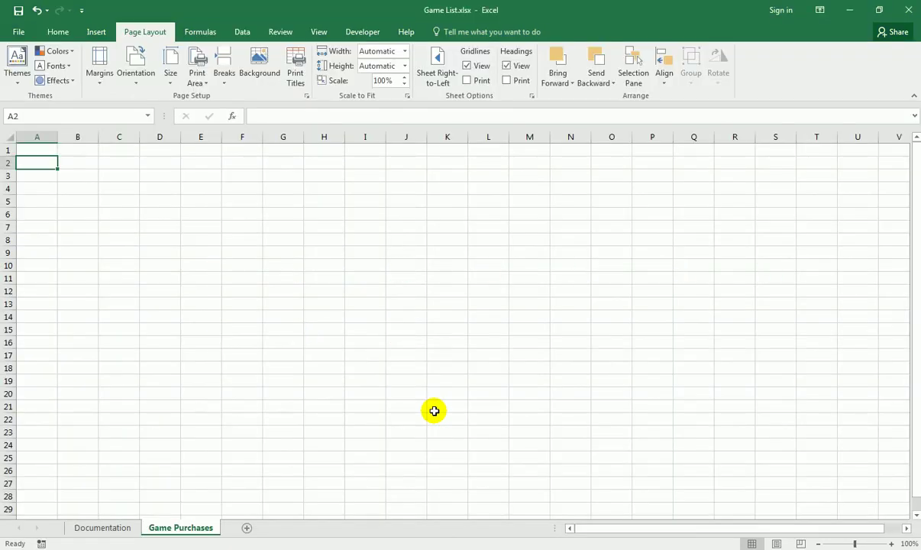
Paste 'Game Purchases' into cell A1 as plain text through the formula bar
click(41, 151)
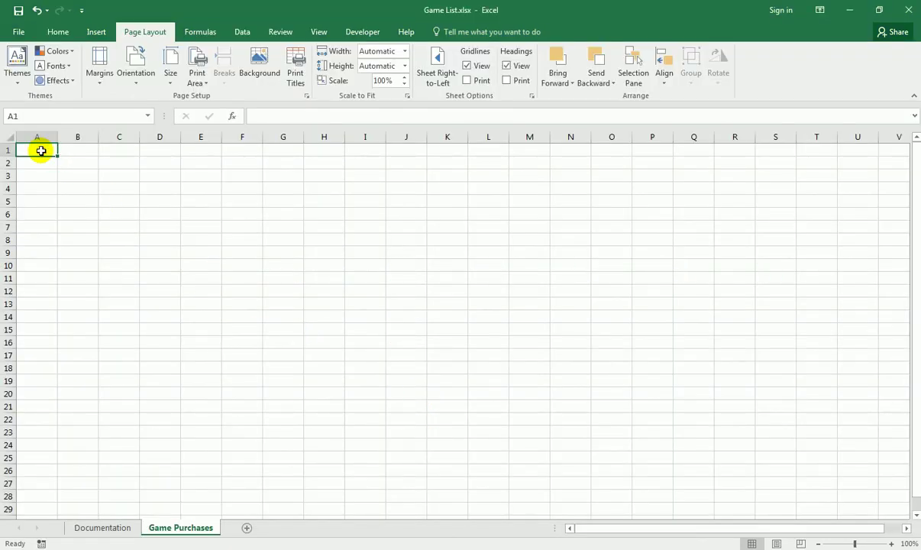
key(ctrl+v)
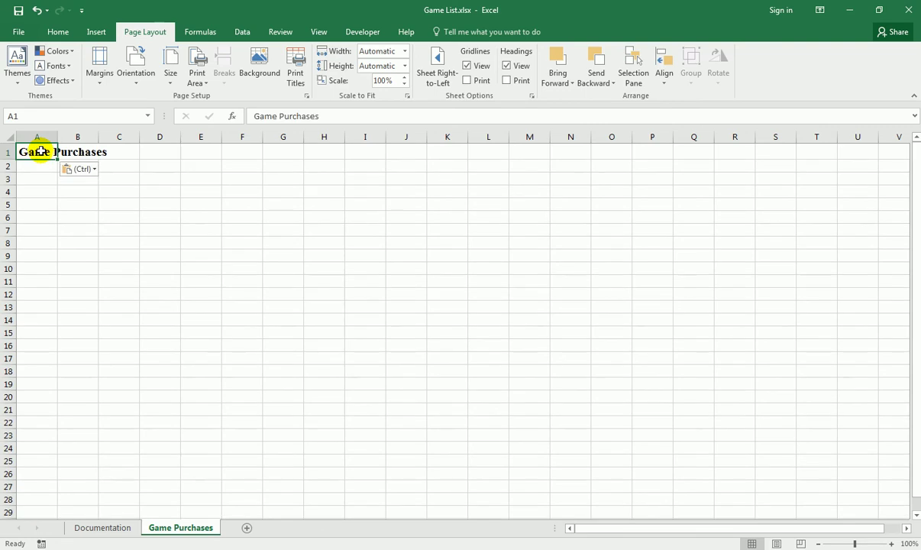
click(31, 168)
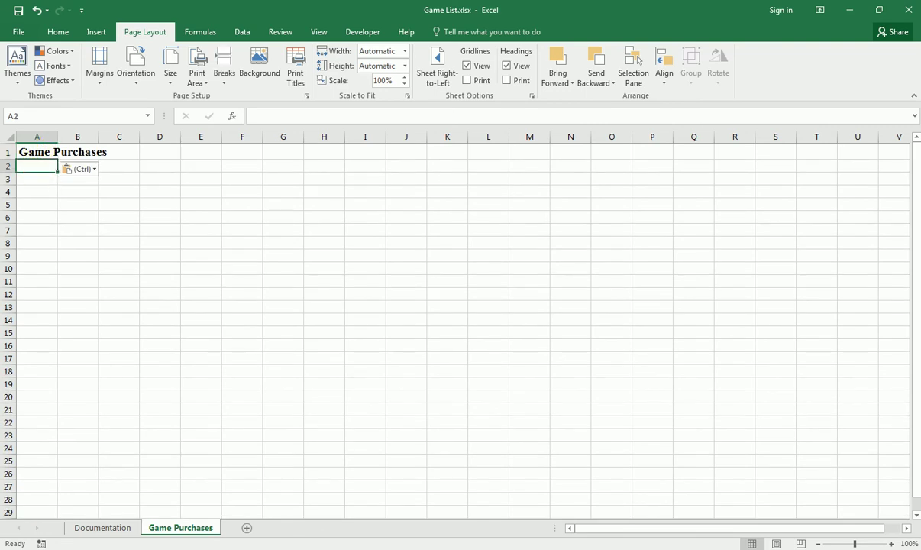
key(ctrl+z)
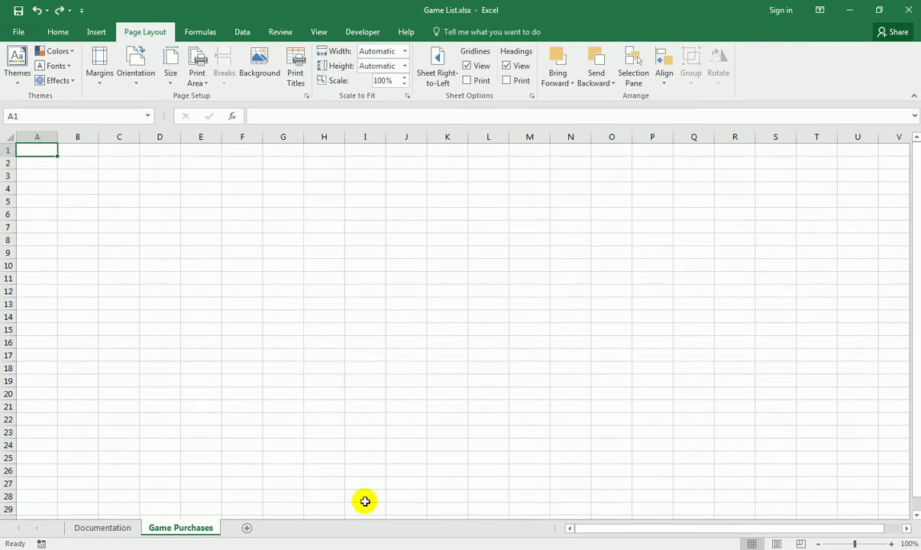
click(370, 116)
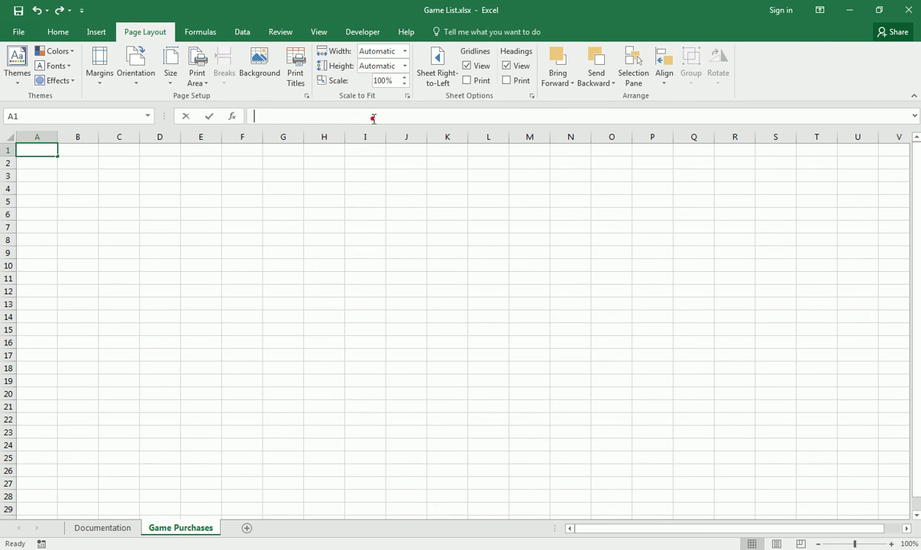
key(ctrl+v)
key(Return)
Set the Game Purchases title in A1 to 28-point font
key(alt+Tab)
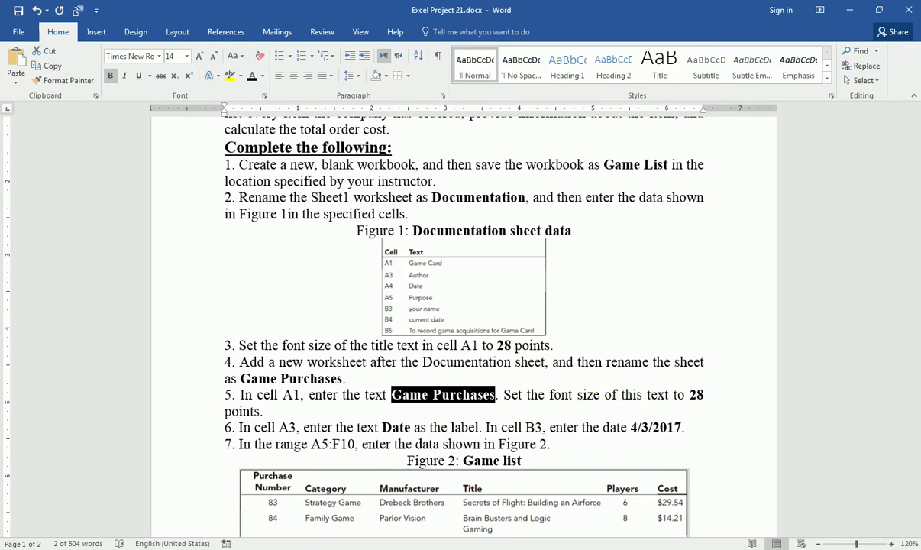
key(alt+Tab)
click(27, 149)
click(17, 32)
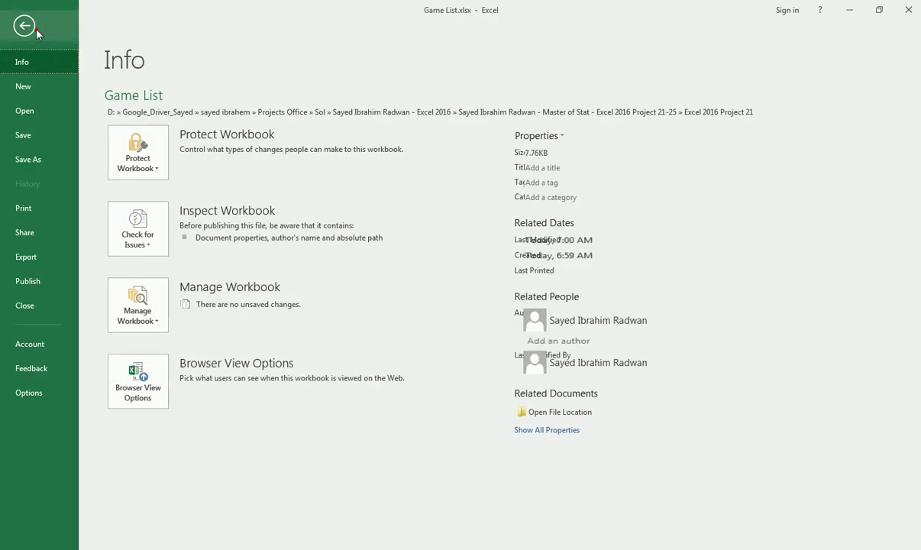
click(25, 25)
click(58, 32)
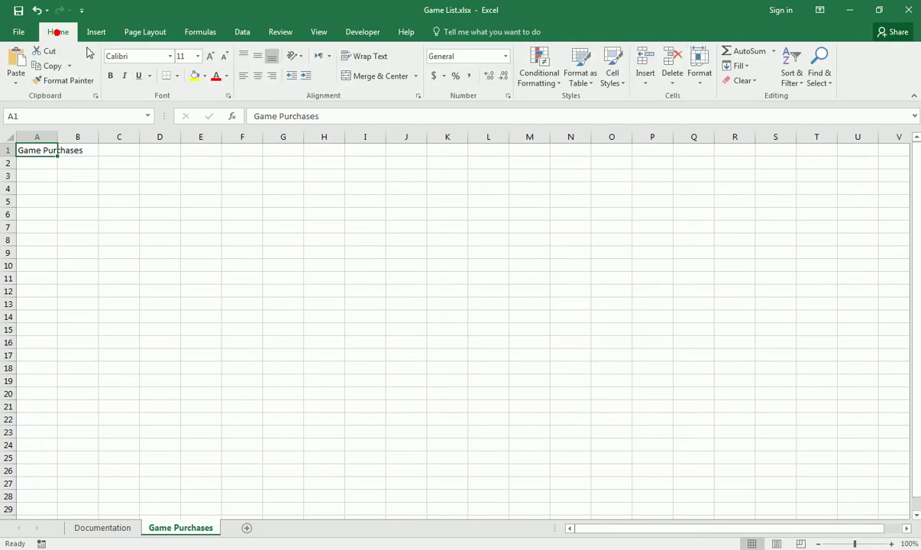
click(181, 56)
text(28)
key(Return)
Copy the word Date from step 6 of the instructions and enter it in A3
click(329, 543)
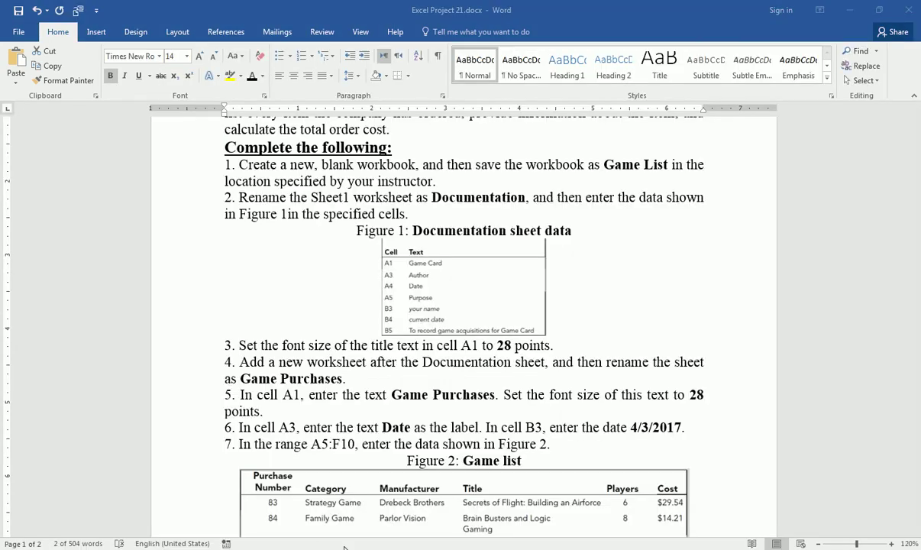
click(305, 394)
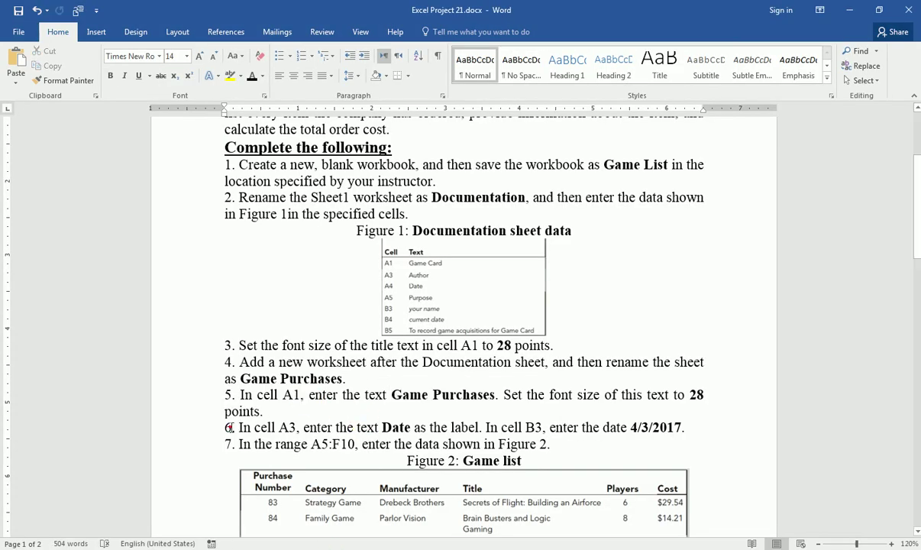
scroll(240, 402, down, 1)
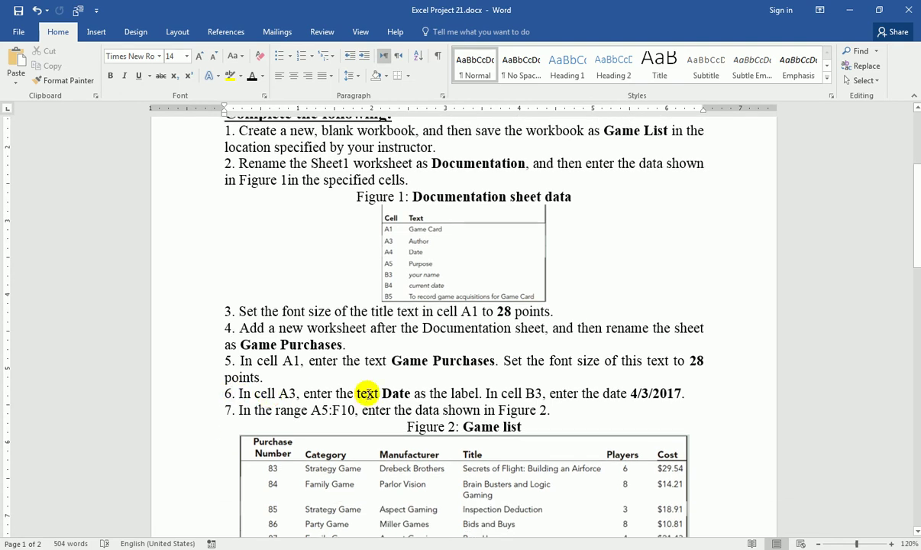
scroll(357, 393, down, 1)
click(382, 359)
click(382, 359)
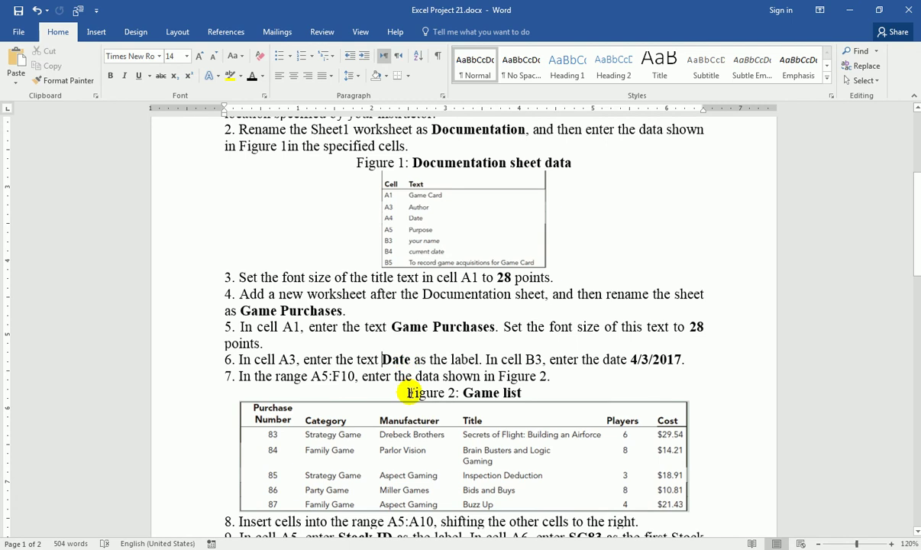
key(ctrl+shift+Right)
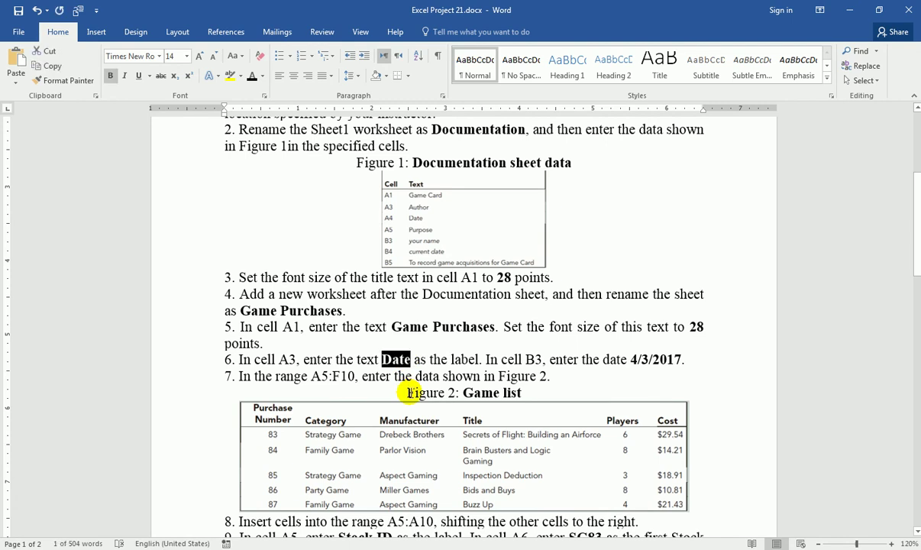
key(alt+Tab)
key(Down)
key(Down)
click(293, 116)
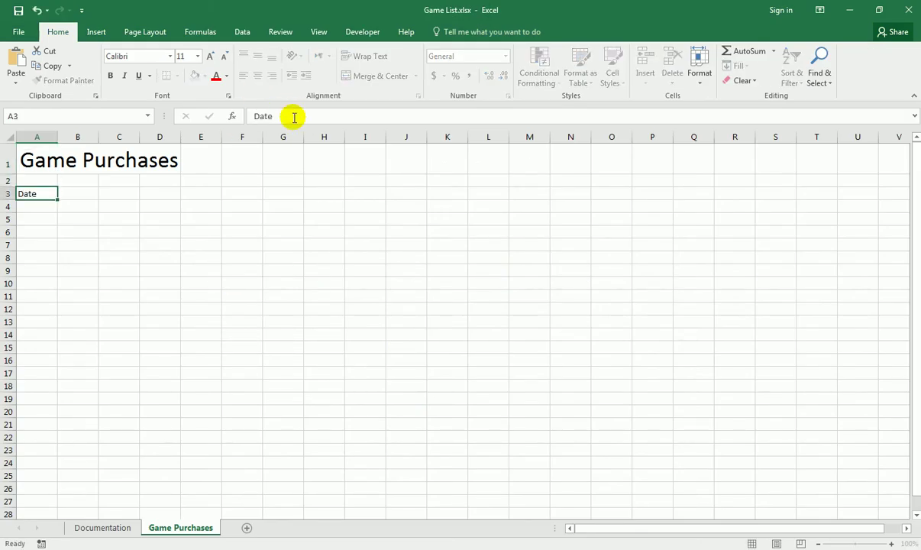
key(Return)
Enter the date 4/3/2017 in cell B3
key(alt+Tab)
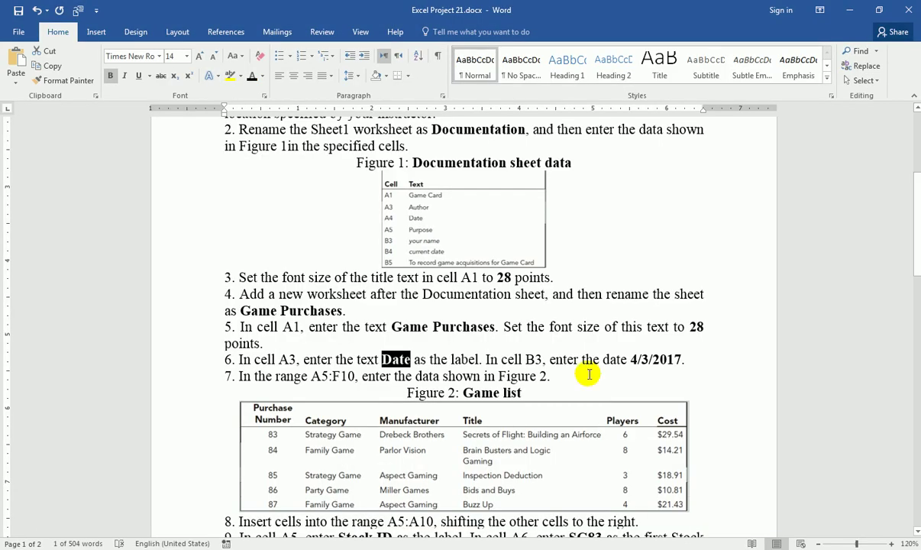
click(630, 359)
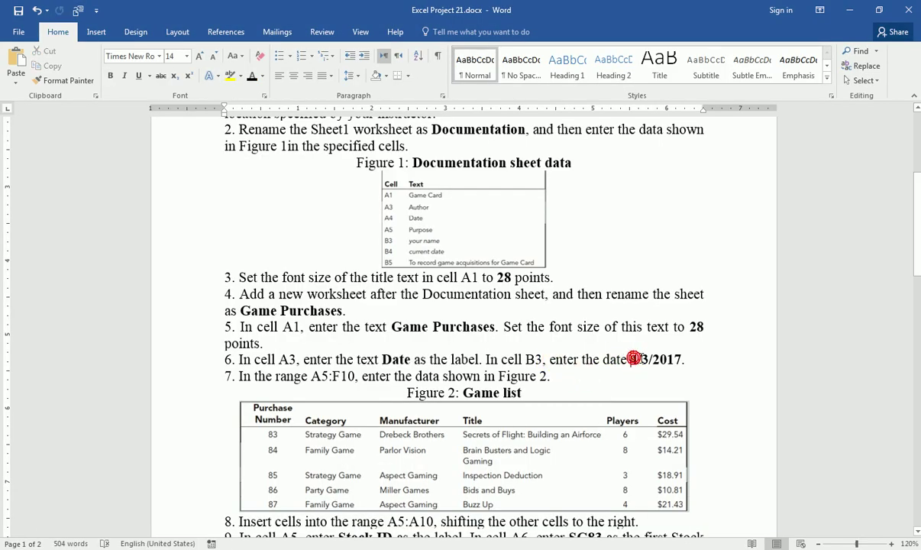
key(shift+End)
key(alt+Tab)
click(77, 193)
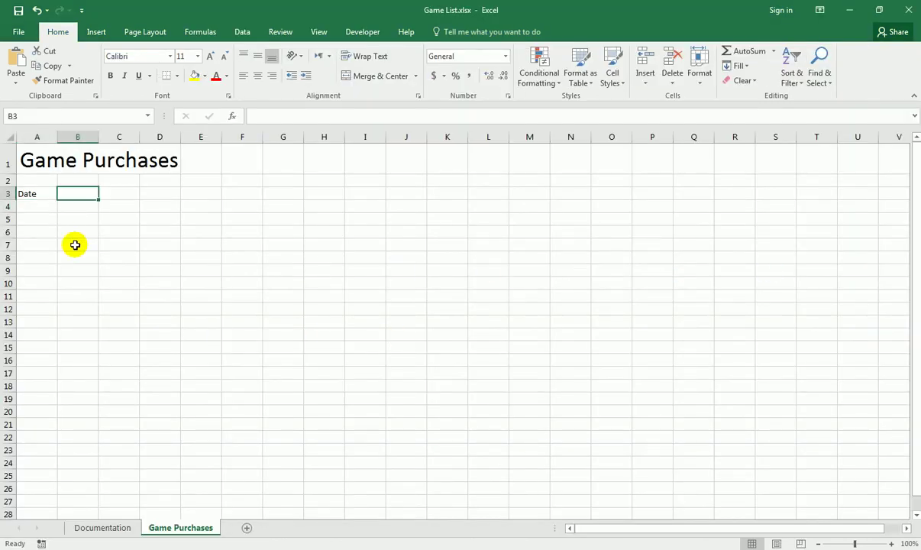
key(alt)
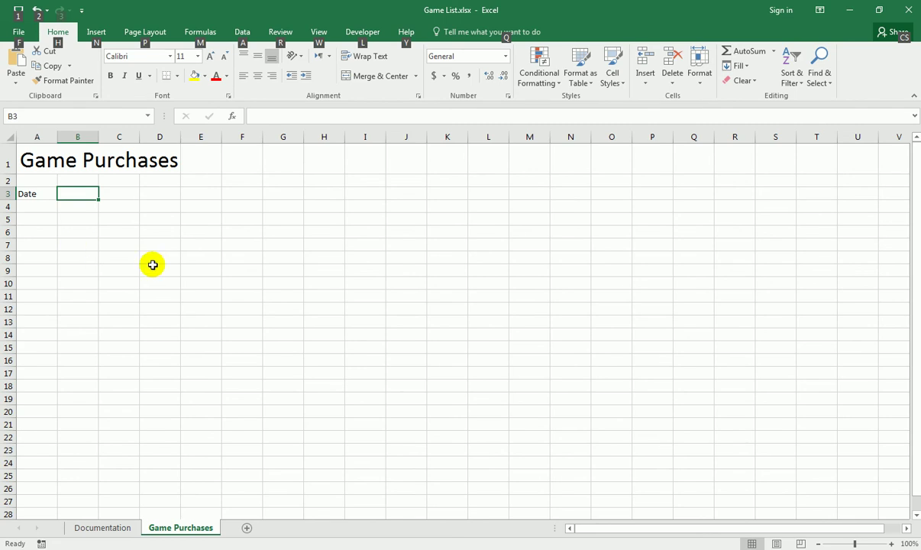
click(85, 192)
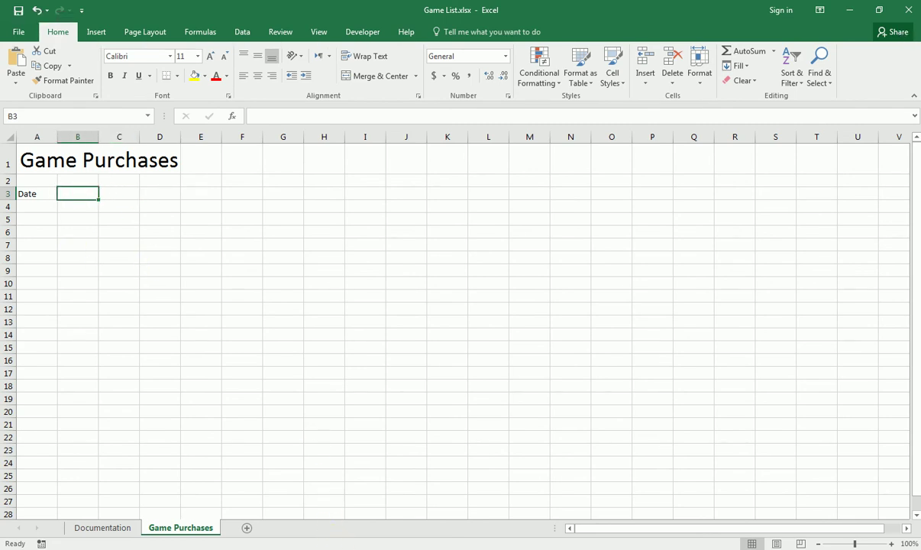
key(alt+Tab)
key(alt+Tab)
text(4/3)
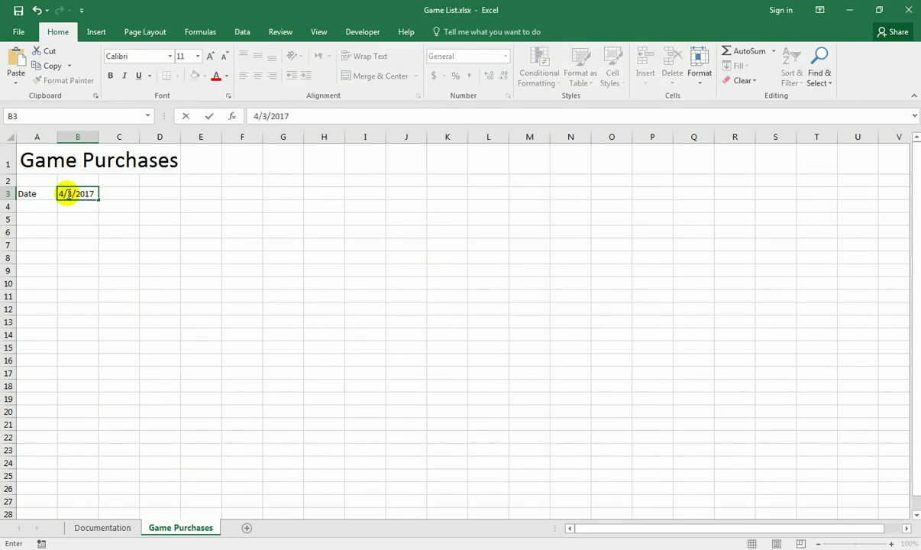
key(Return)
click(68, 194)
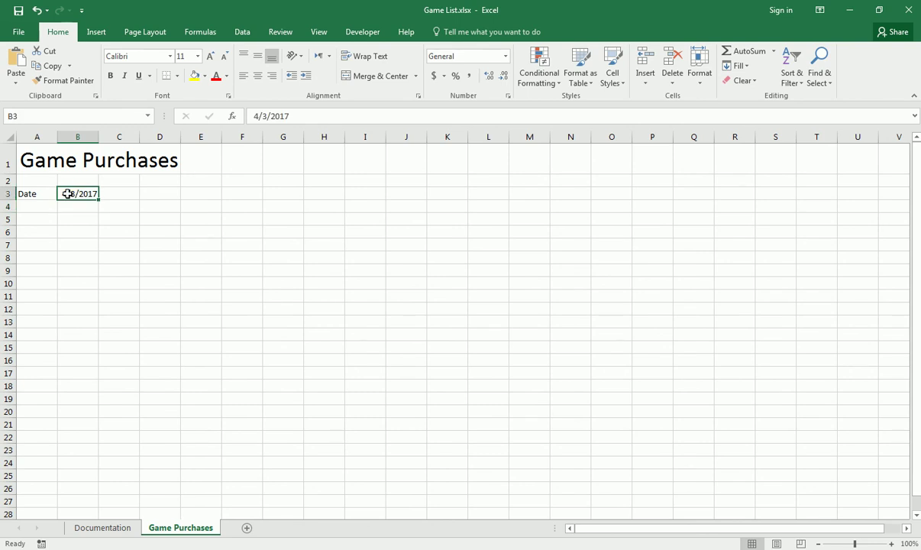
key(alt+Tab)
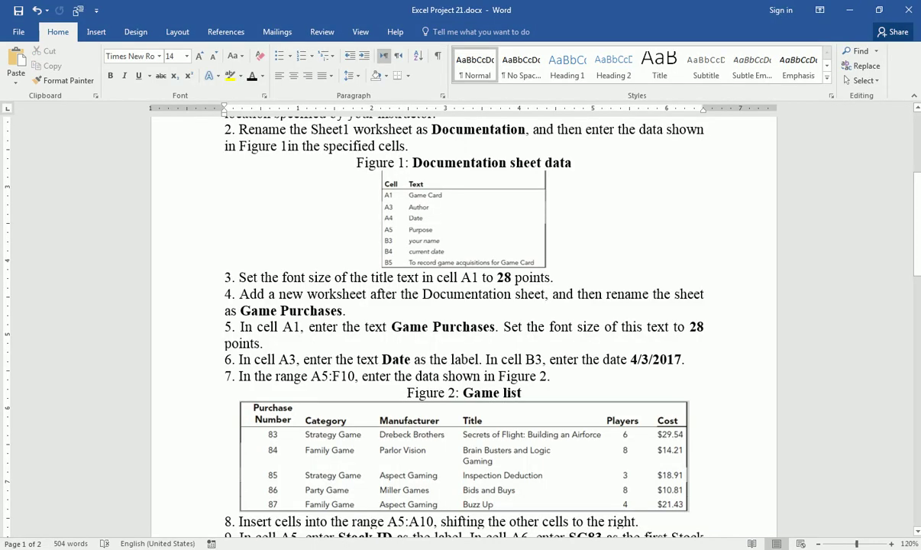
key(alt+Tab)
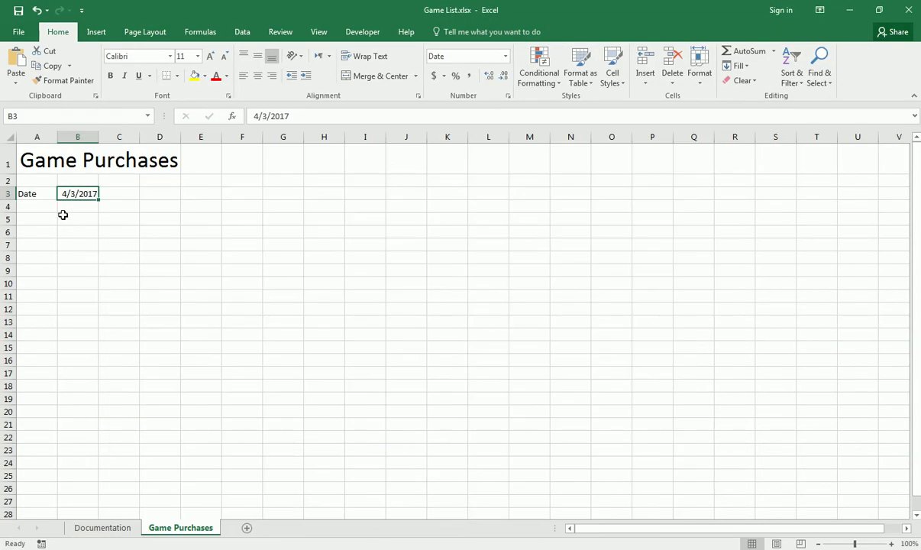
Try the Long Date format on B3 and re-confirm the date entry
click(506, 57)
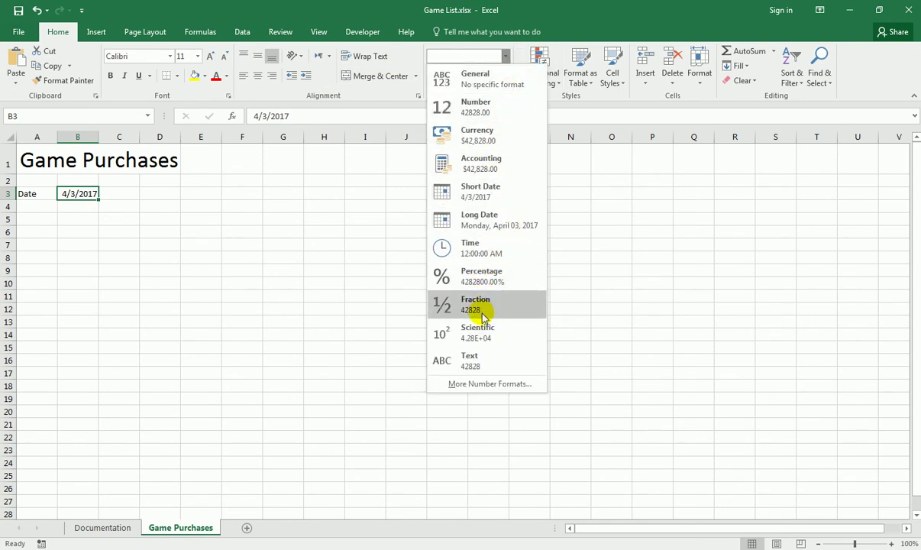
click(489, 220)
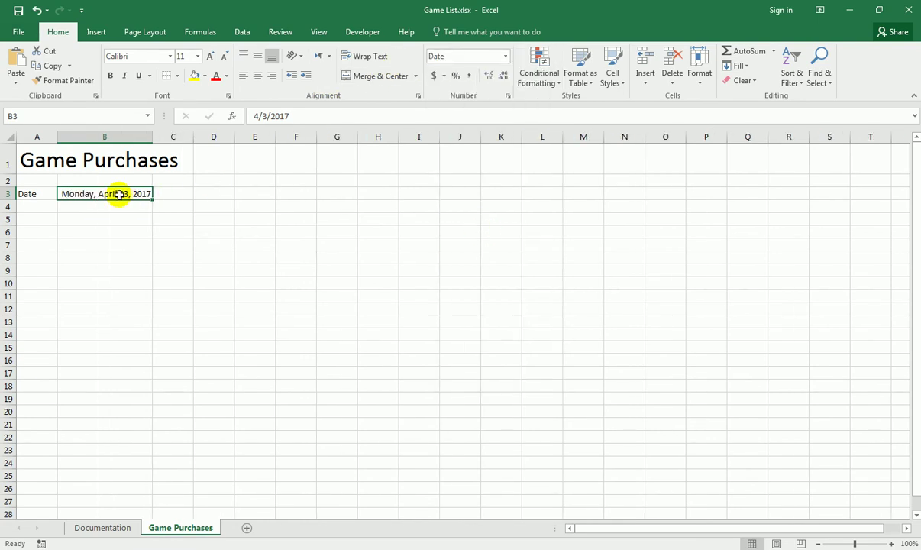
click(254, 116)
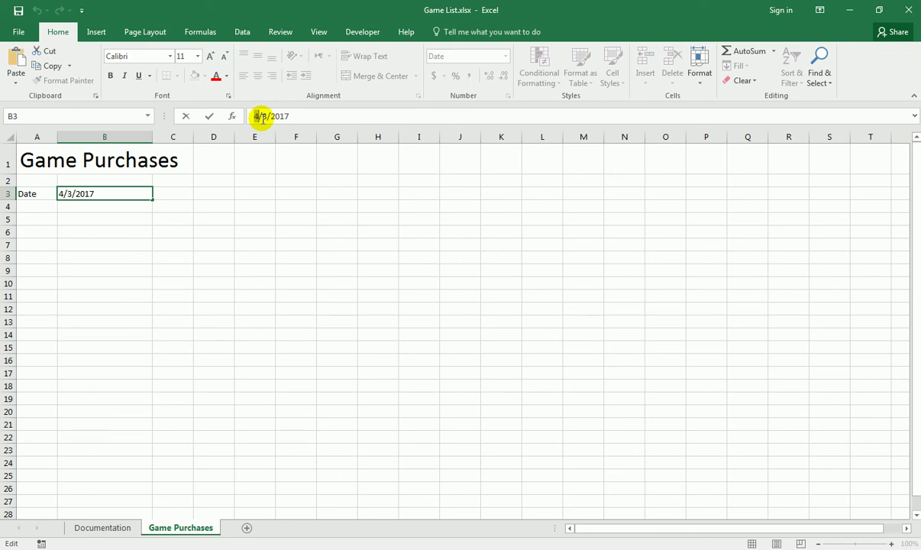
click(185, 194)
click(99, 193)
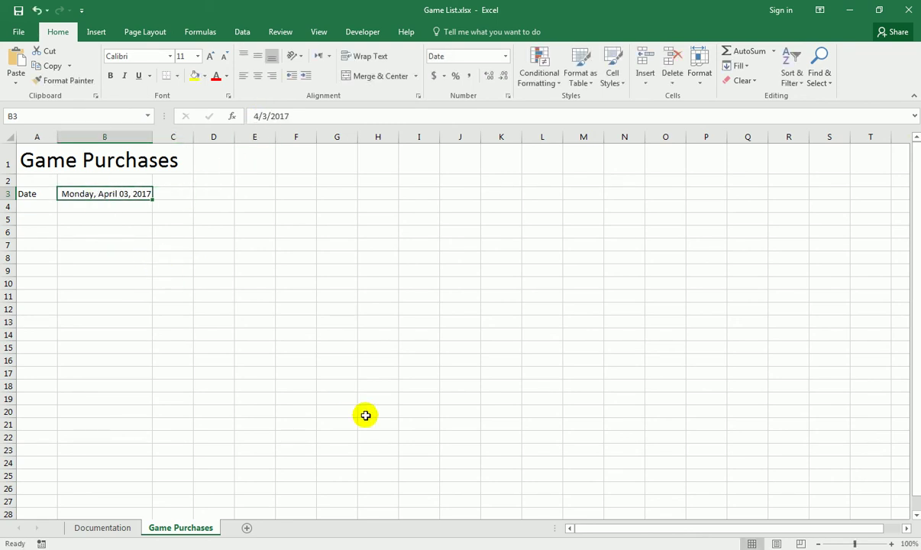
key(alt+Tab)
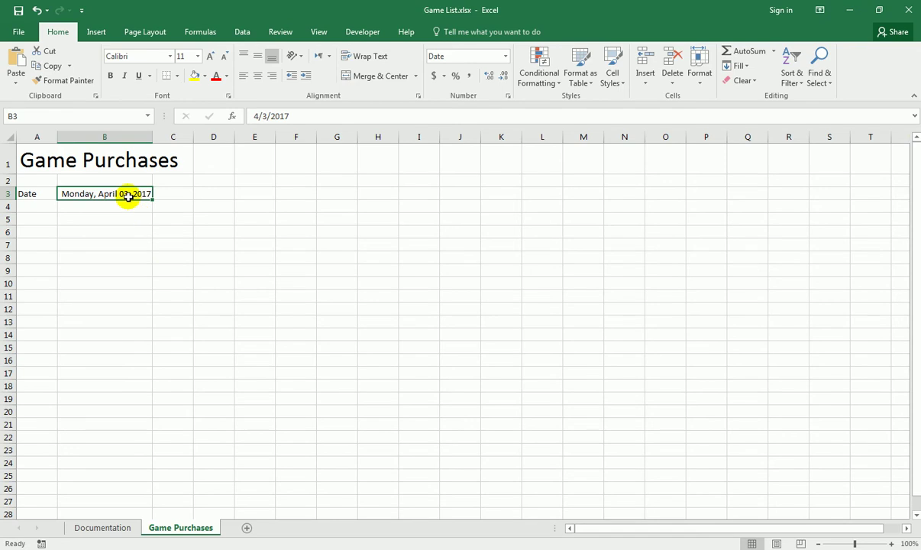
Apply Short Date format to B3 and narrow column B to fit
click(114, 202)
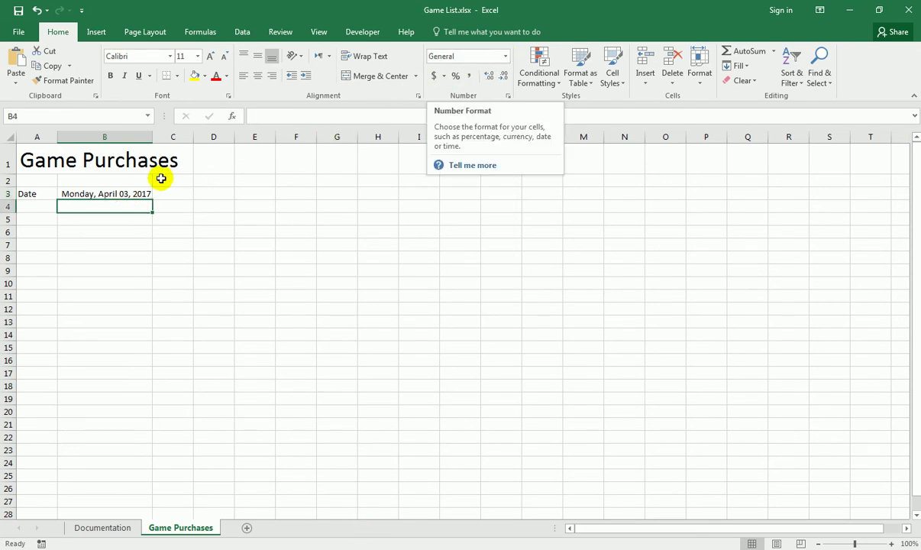
click(118, 194)
click(504, 56)
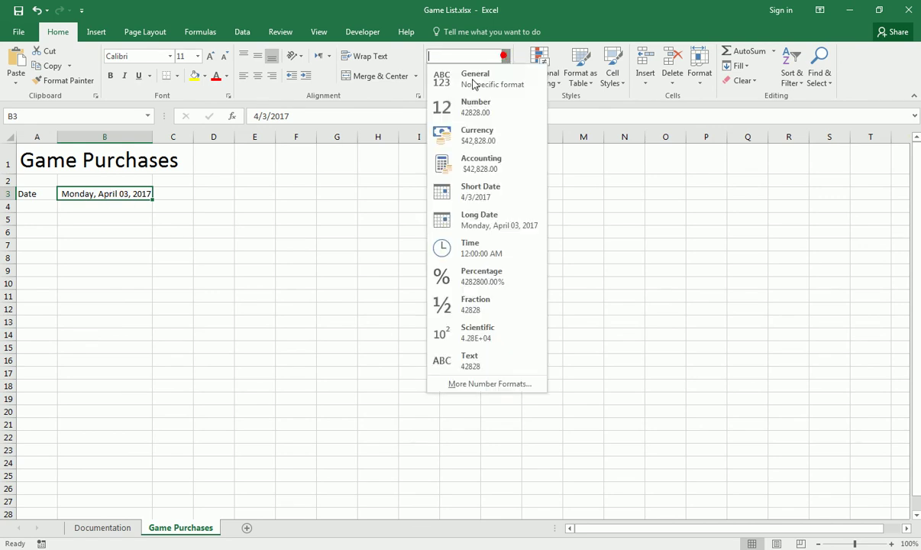
click(444, 191)
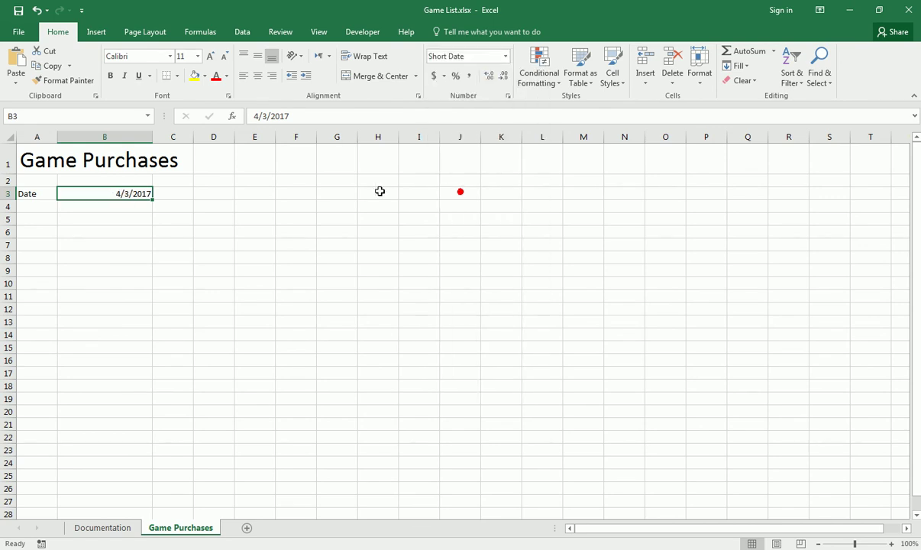
drag(153, 137, 122, 145)
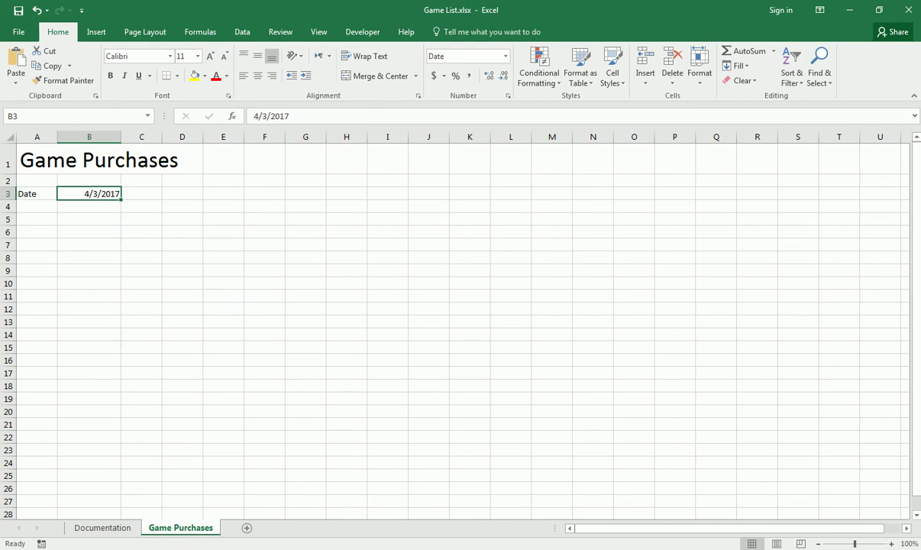
Set column B to the standard 8.43 width, leaving column C unchanged
click(143, 137)
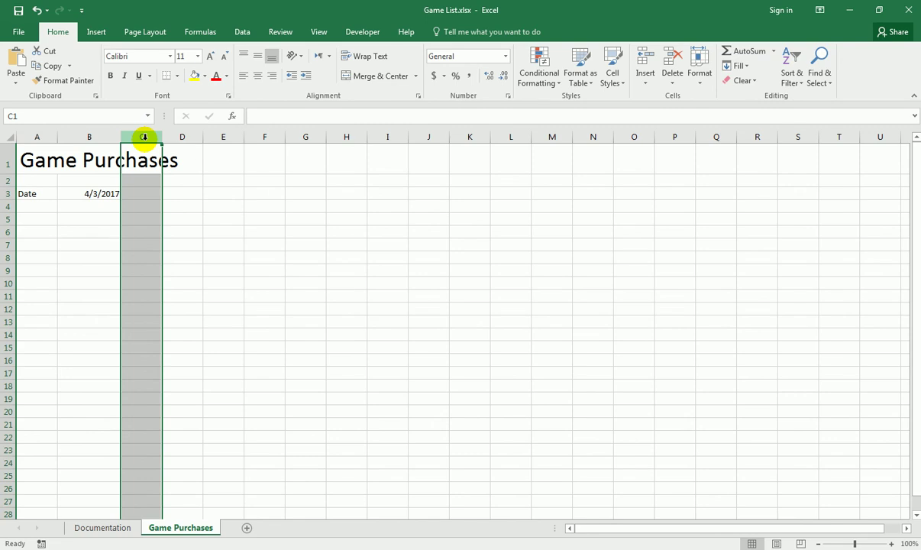
right_click(144, 136)
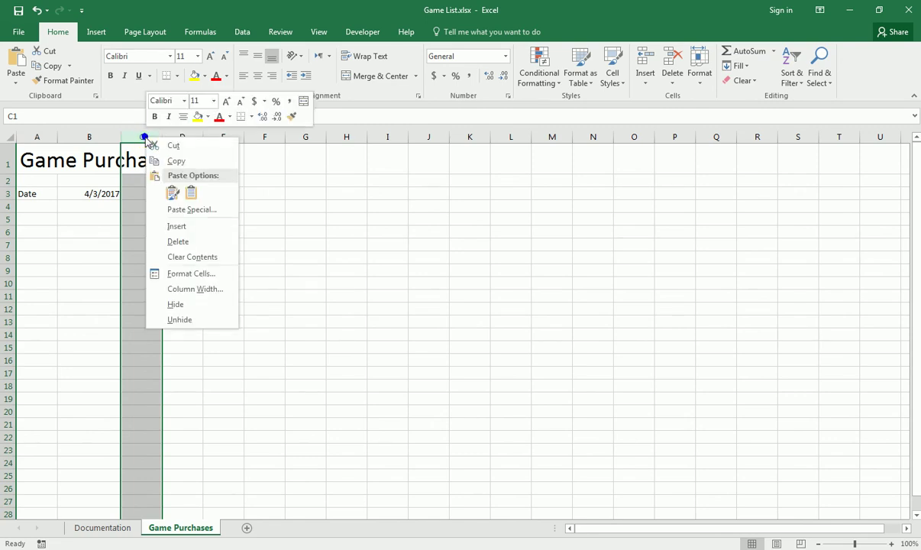
click(212, 286)
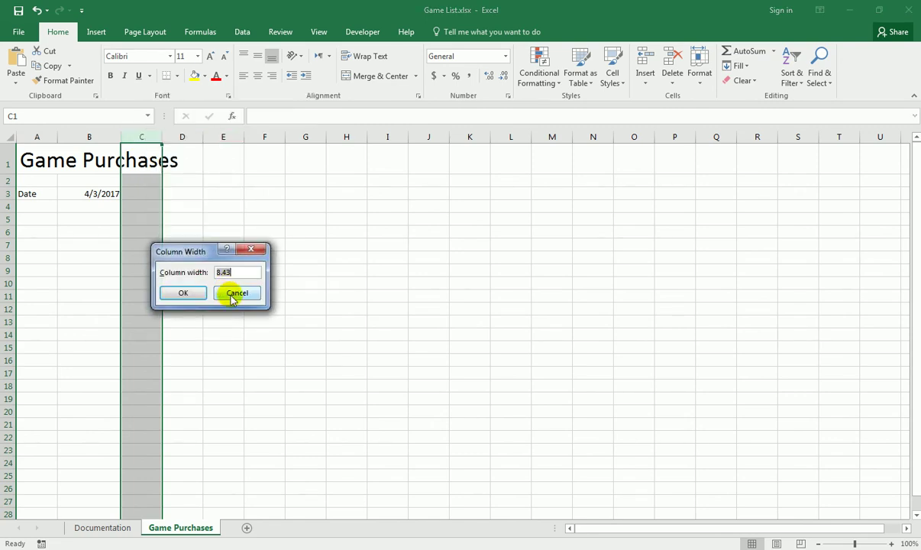
click(236, 293)
right_click(89, 137)
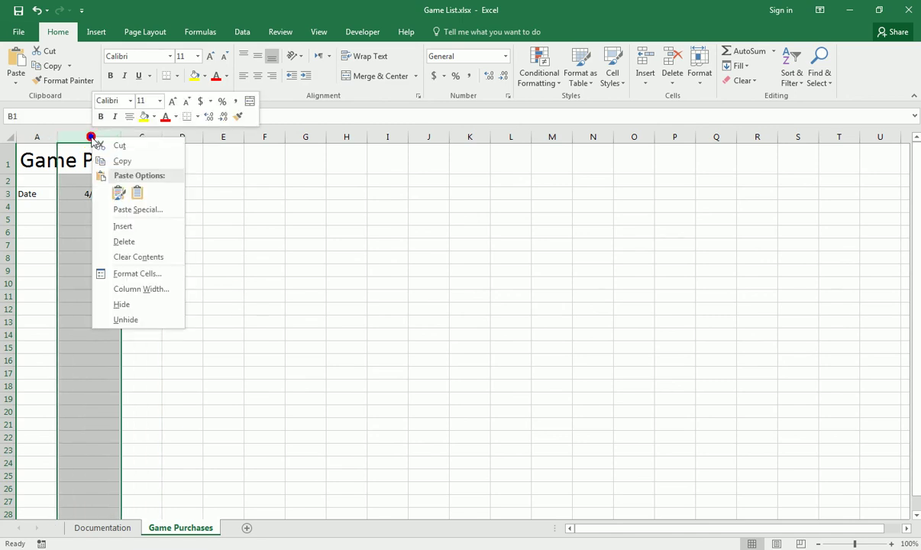
click(152, 289)
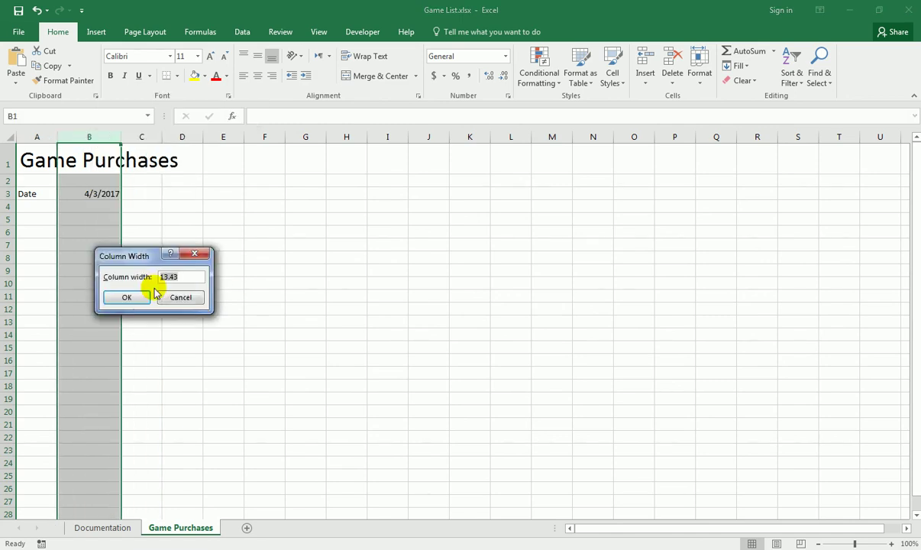
click(146, 296)
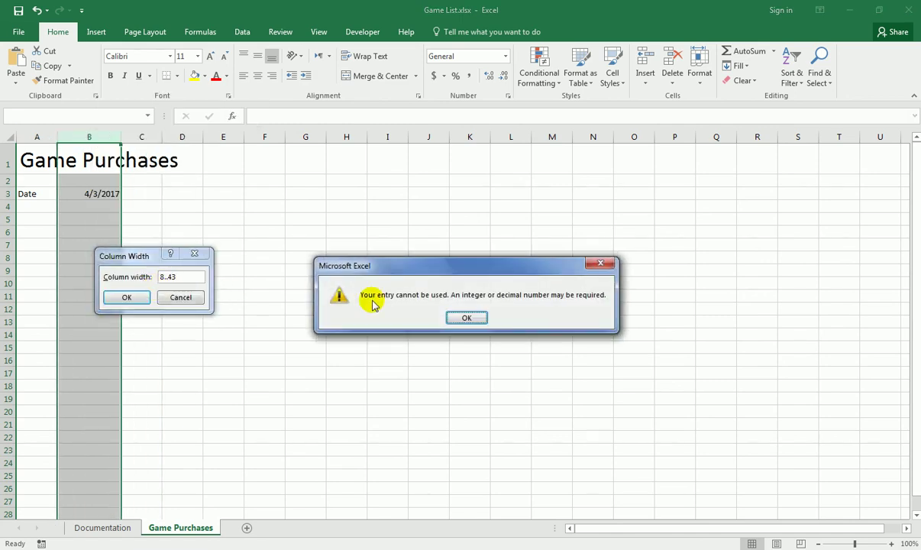
click(469, 318)
click(168, 276)
click(180, 297)
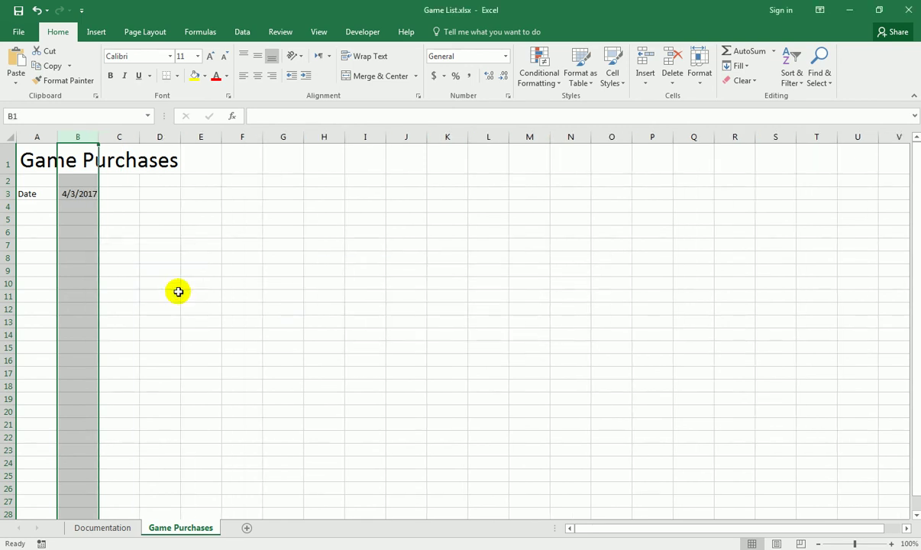
click(96, 232)
Select the Figure 2 Game list picture in Word, then go back to Excel
key(alt+Tab)
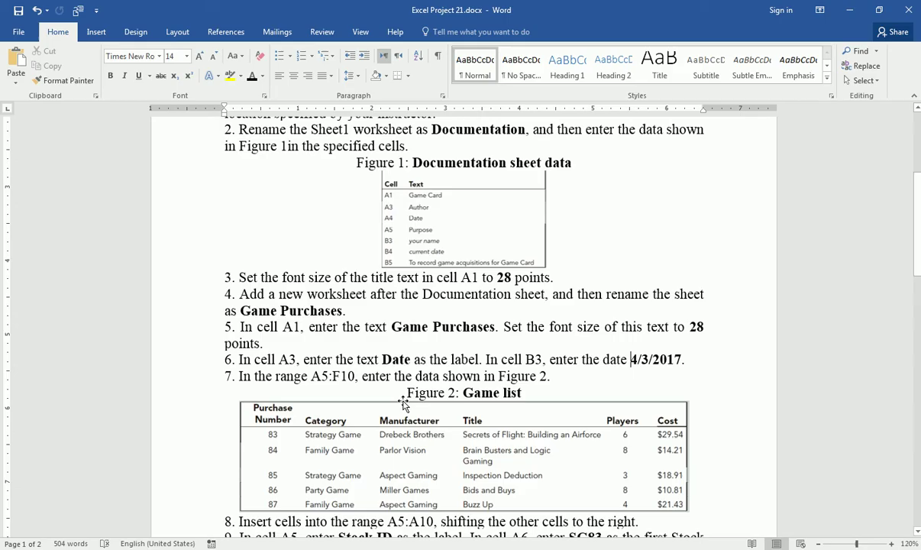
scroll(481, 347, down, 3)
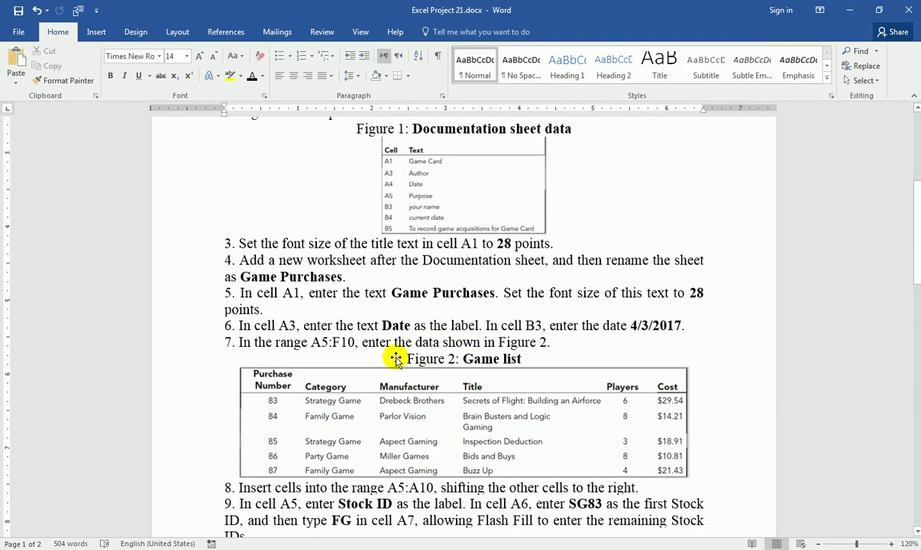
click(321, 273)
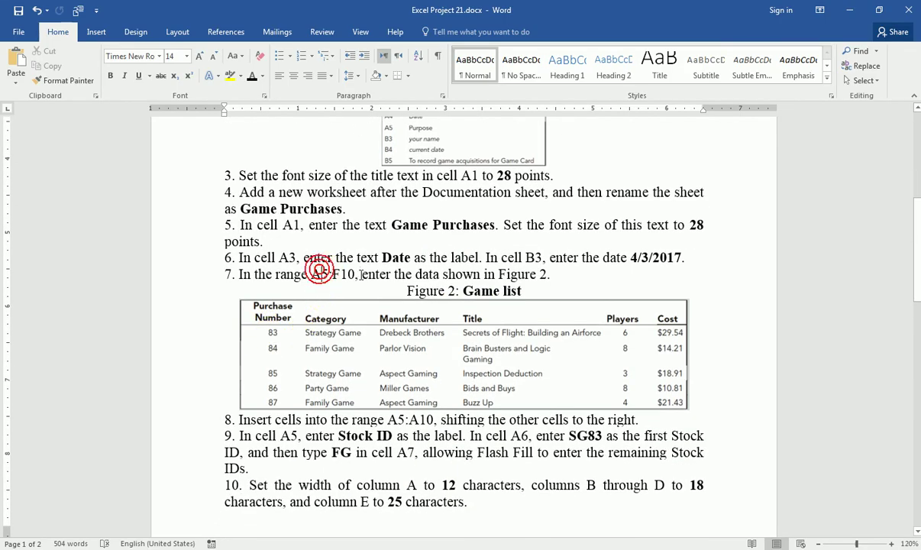
click(441, 319)
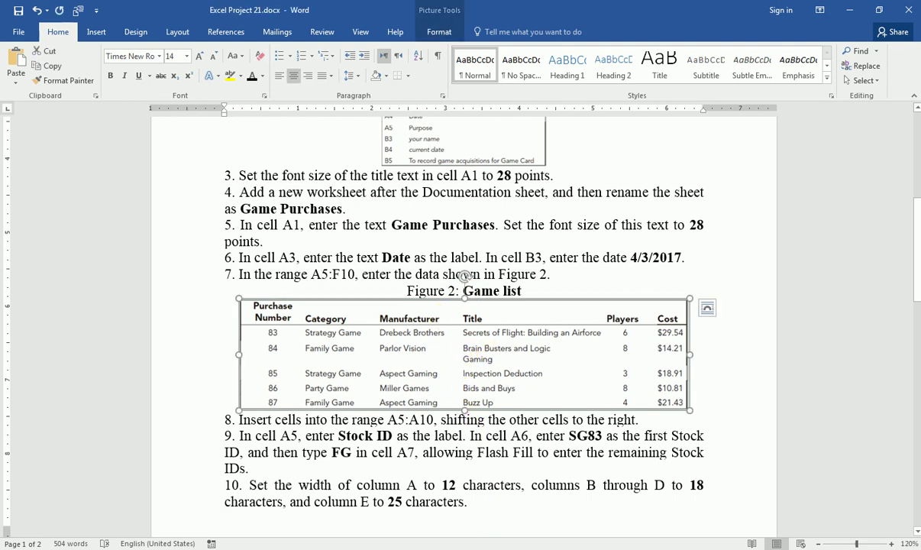
click(475, 546)
Paste the Game list picture at Q7, enlarge it and position it starting at column H
click(702, 252)
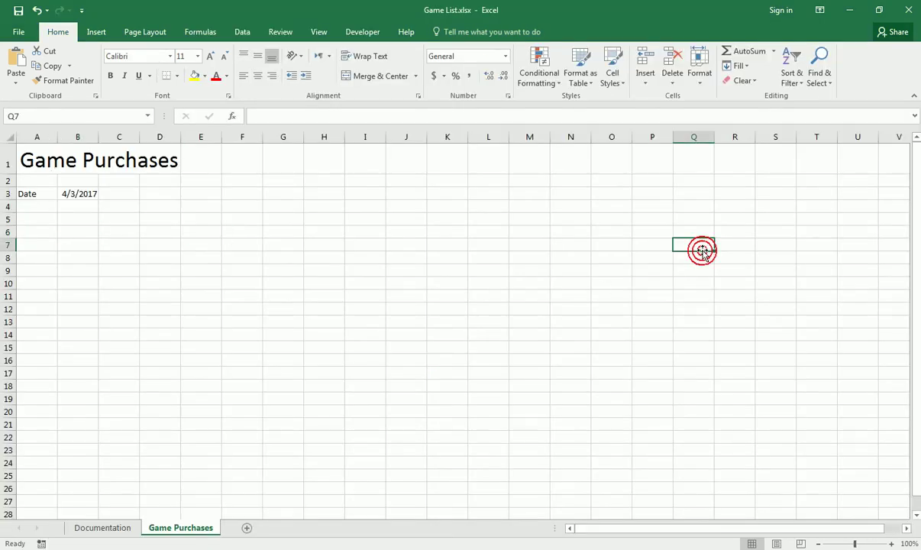
key(ctrl+v)
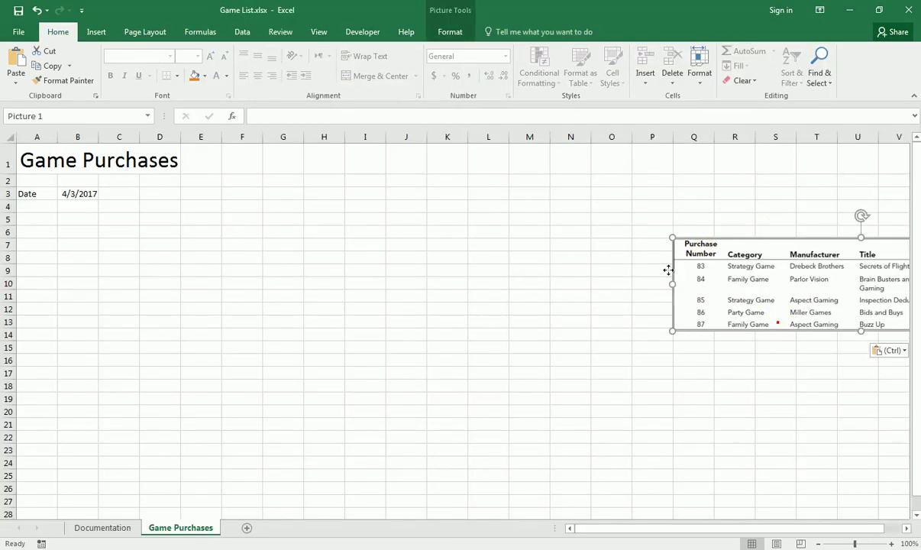
drag(779, 320, 487, 258)
drag(752, 265, 891, 378)
mouse_move(597, 271)
mouse_down()
mouse_move(514, 275)
mouse_move(513, 294)
mouse_up()
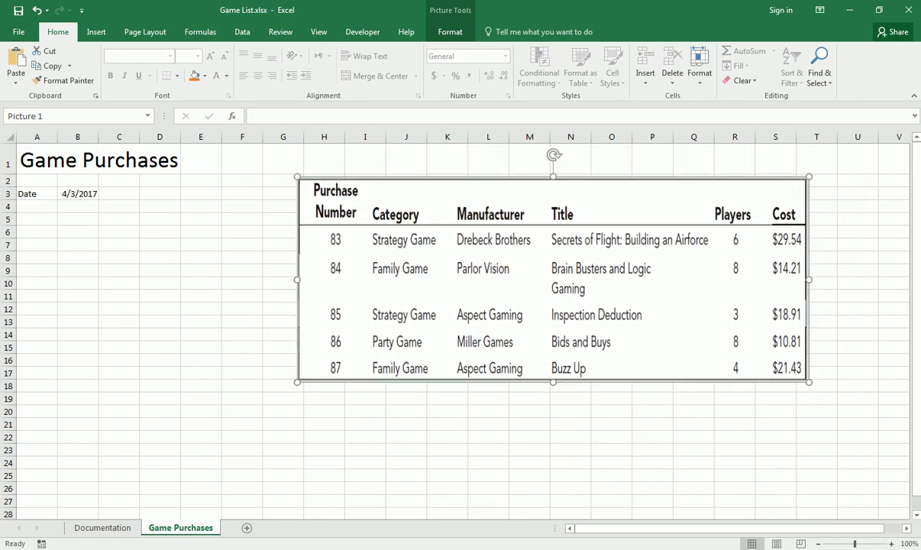
key(alt+Tab)
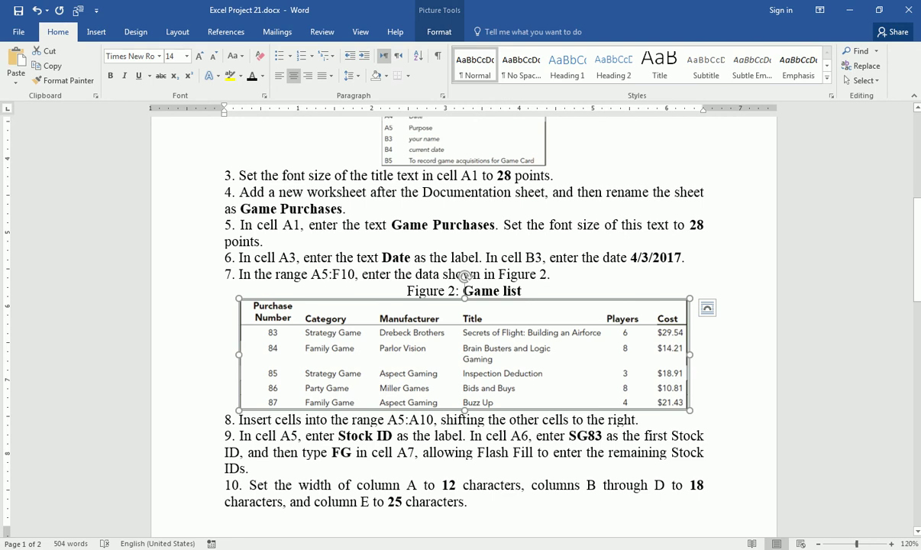
click(320, 274)
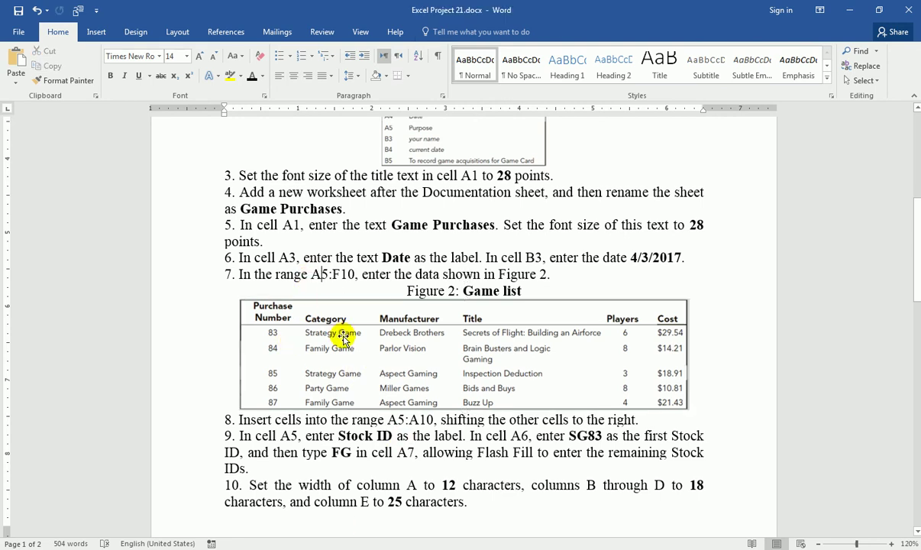
Select cell A5 and review the Figure 2 Game list picture in Word
key(alt+Tab)
click(41, 215)
click(32, 221)
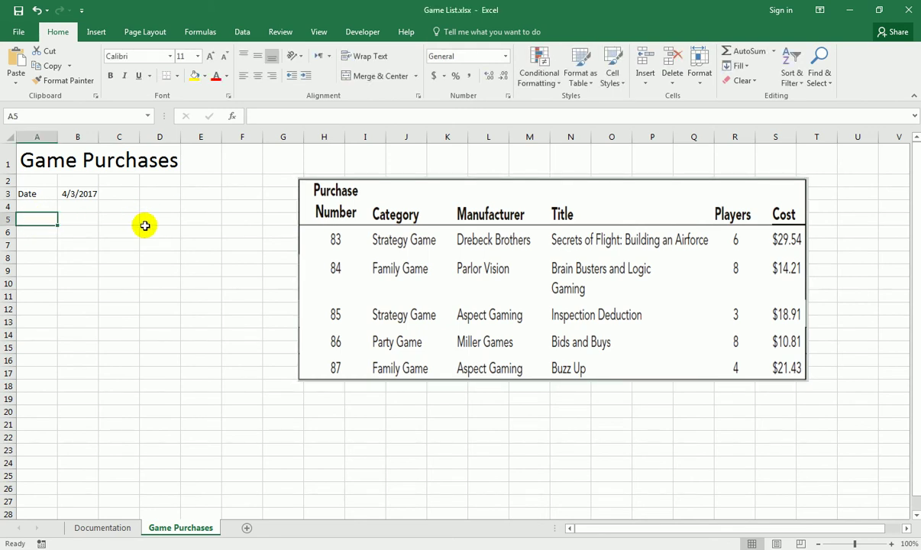
key(alt+Tab)
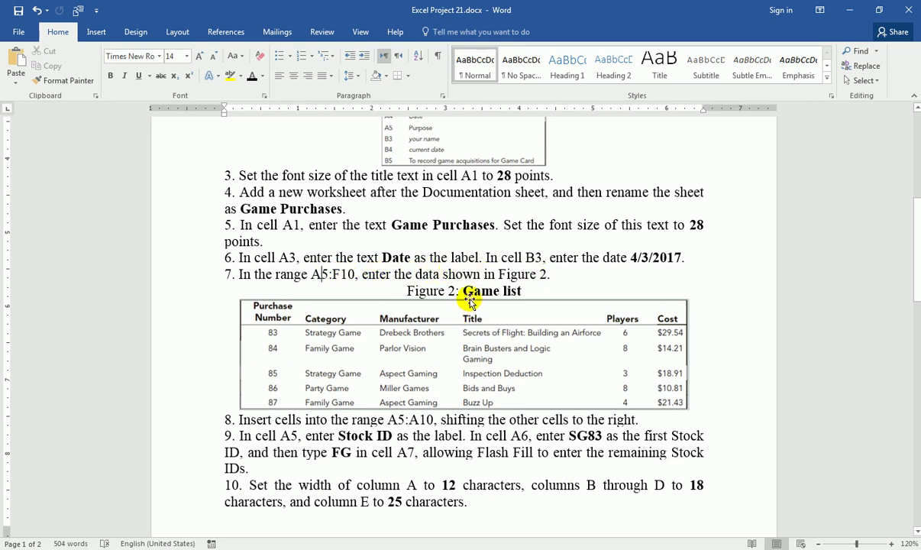
click(446, 313)
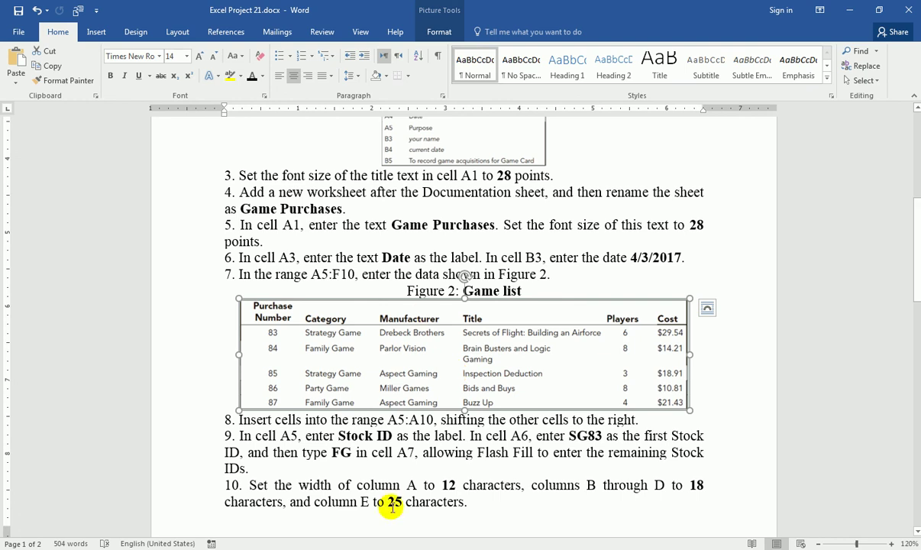
key(alt+Tab)
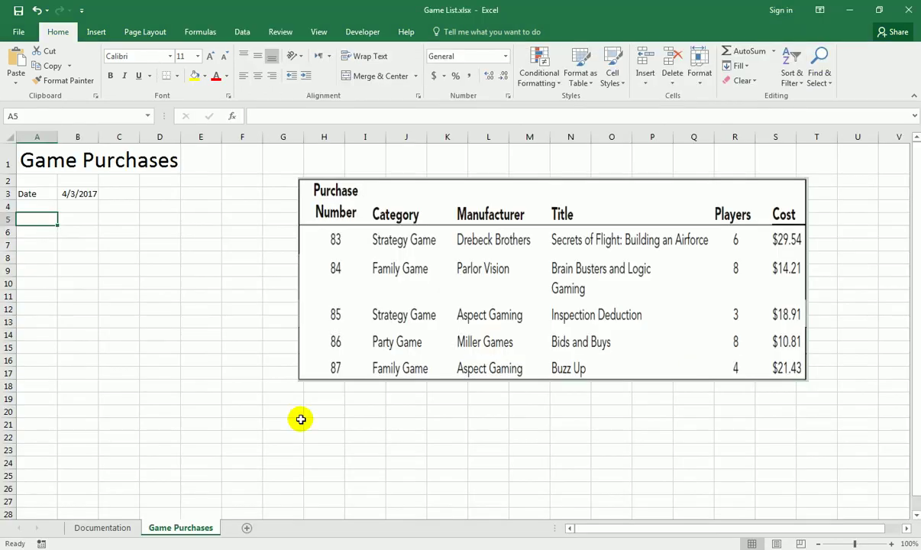
key(alt+Tab)
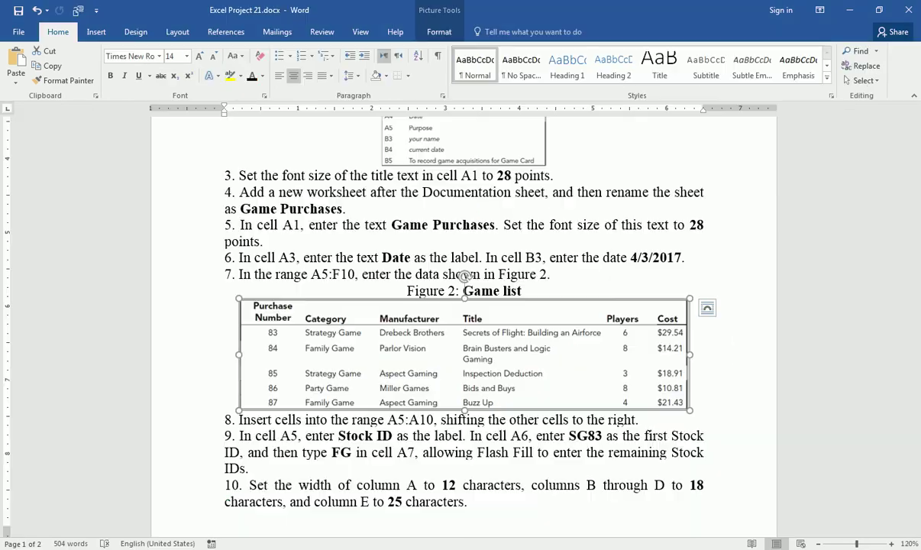
key(alt+Tab)
Select the range A5:F10 for the Game list data
click(39, 223)
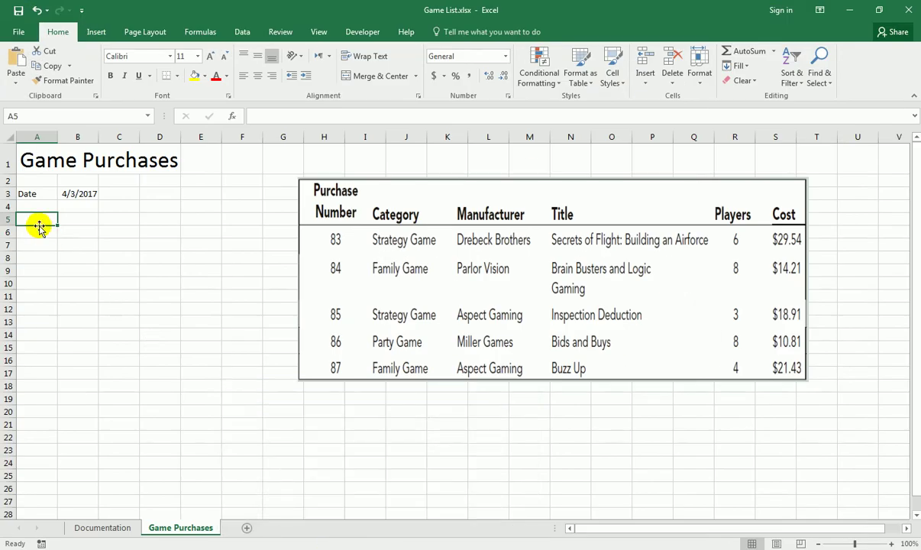
drag(37, 219, 35, 284)
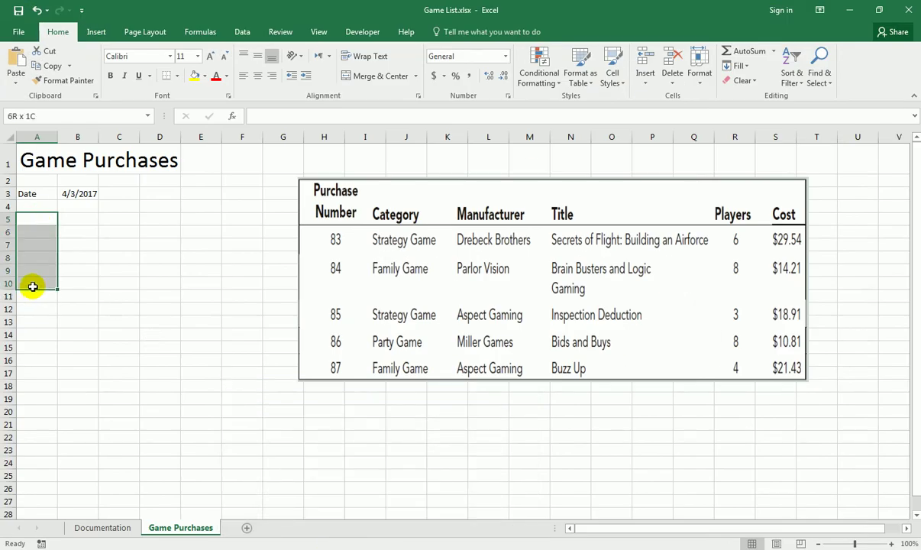
key(alt+Tab)
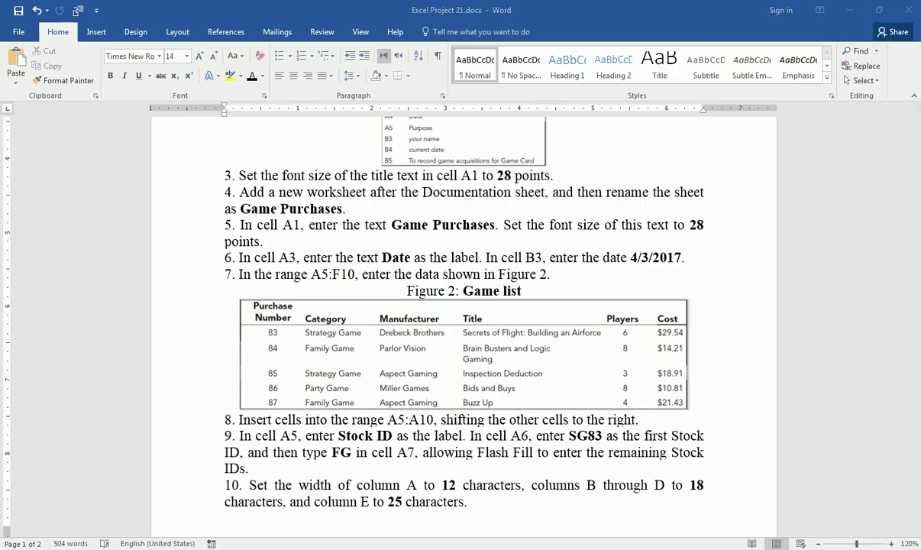
key(alt+Tab)
drag(42, 218, 239, 284)
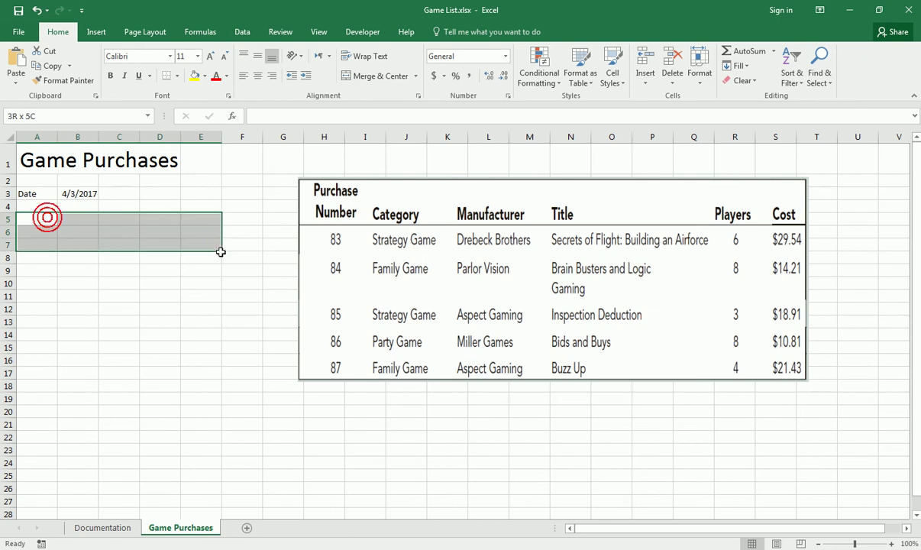